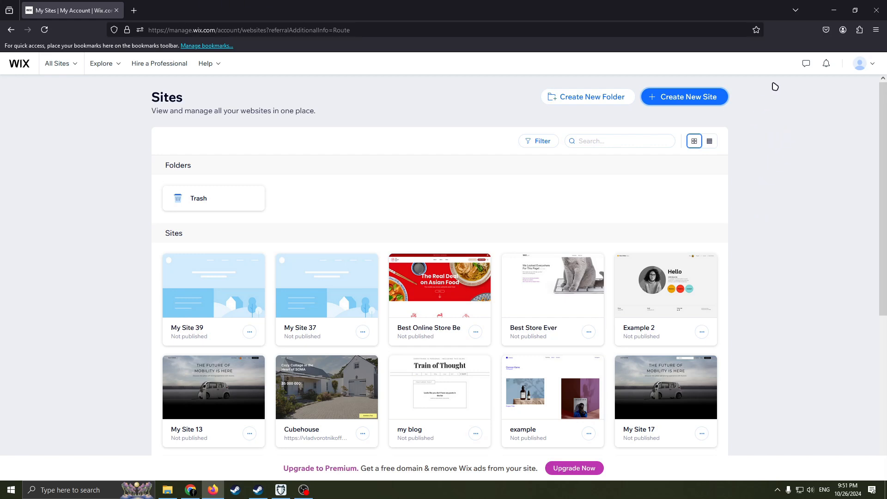
{"action": "left_click", "coordinate": [870, 64]}
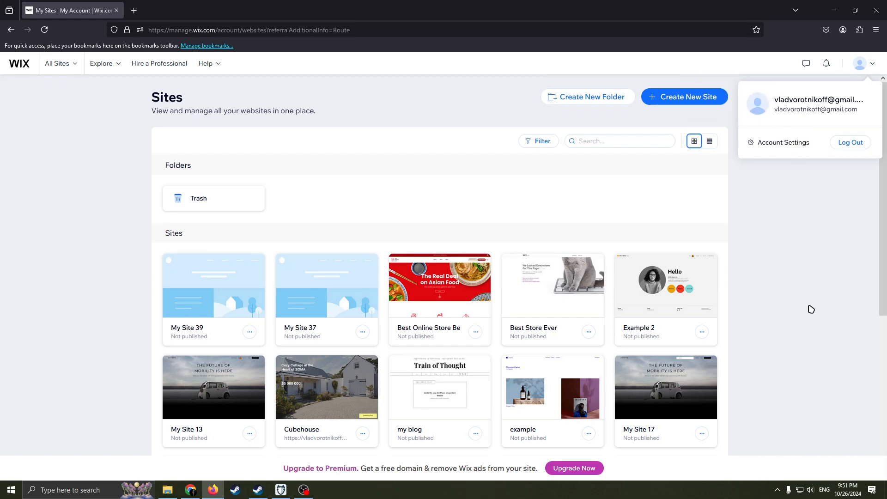
{"action": "left_click", "coordinate": [804, 228]}
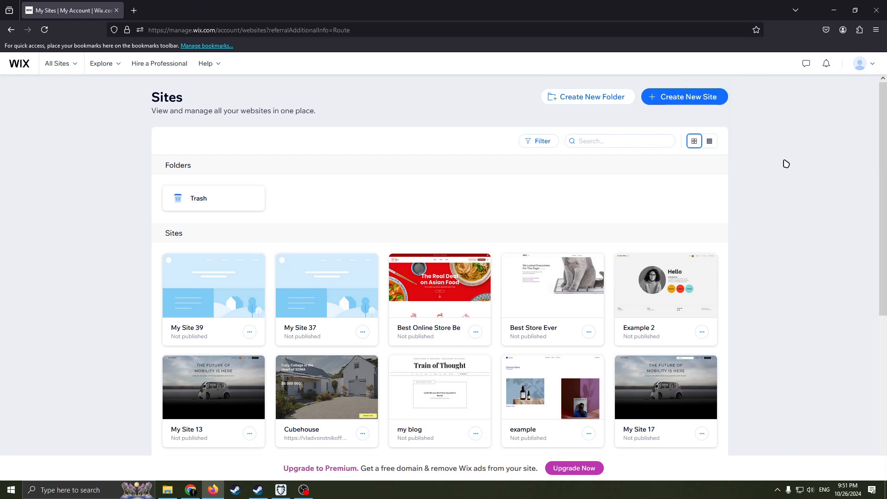
{"action": "left_click", "coordinate": [868, 69]}
{"action": "left_click", "coordinate": [759, 240]}
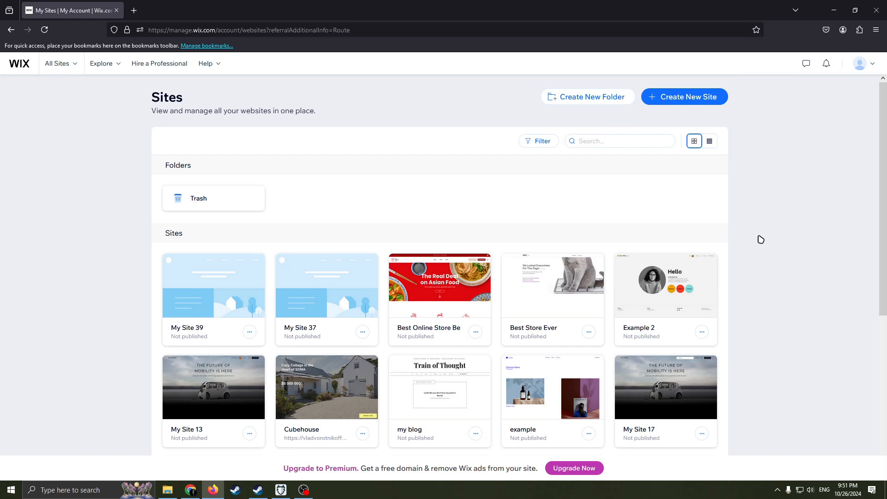
{"action": "left_click", "coordinate": [876, 69]}
{"action": "left_click", "coordinate": [796, 210]}
{"action": "left_click", "coordinate": [866, 67]}
{"action": "left_click", "coordinate": [778, 225]}
{"action": "left_click", "coordinate": [858, 69]}
Step: Create a new site, set it up without the AI chat, and choose Portfolio as its website type
{"action": "left_click", "coordinate": [696, 103]}
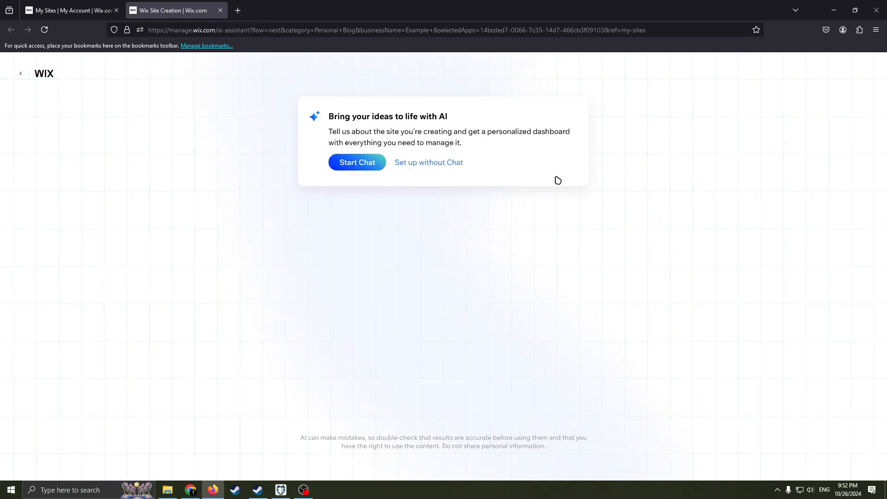
{"action": "left_click", "coordinate": [411, 168]}
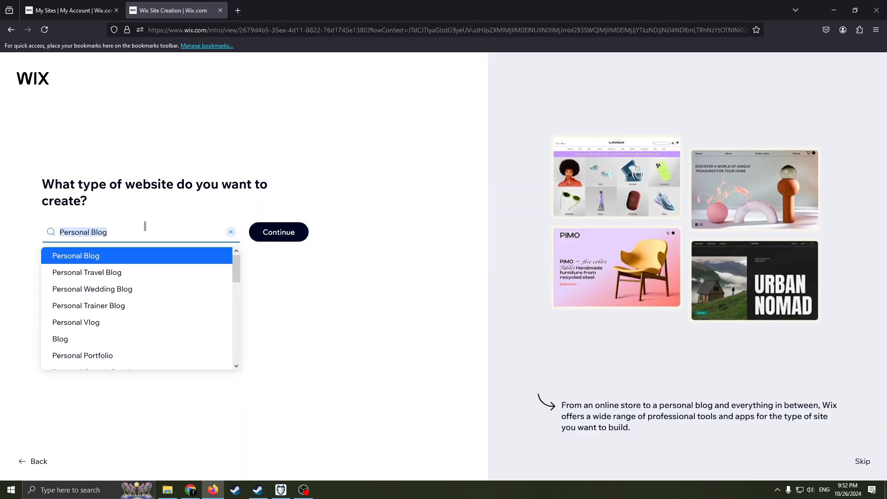
{"action": "key", "text": "BackSpace"}
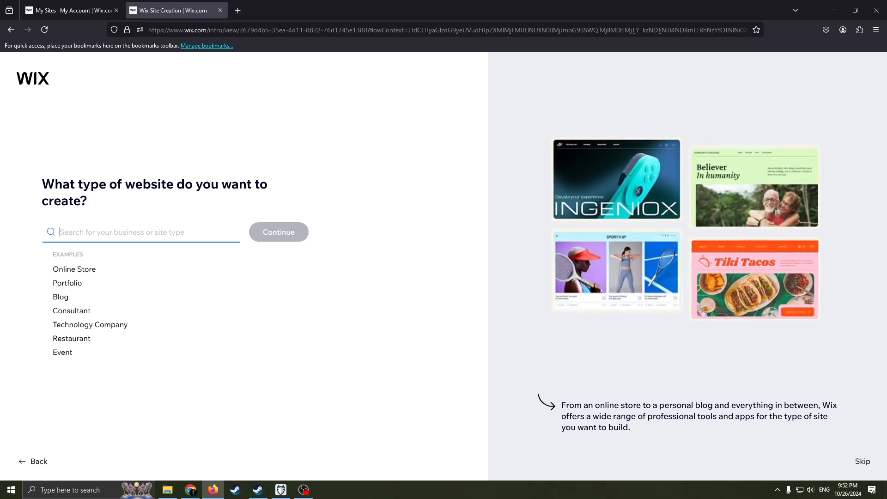
{"action": "type", "text": "Portfolio"}
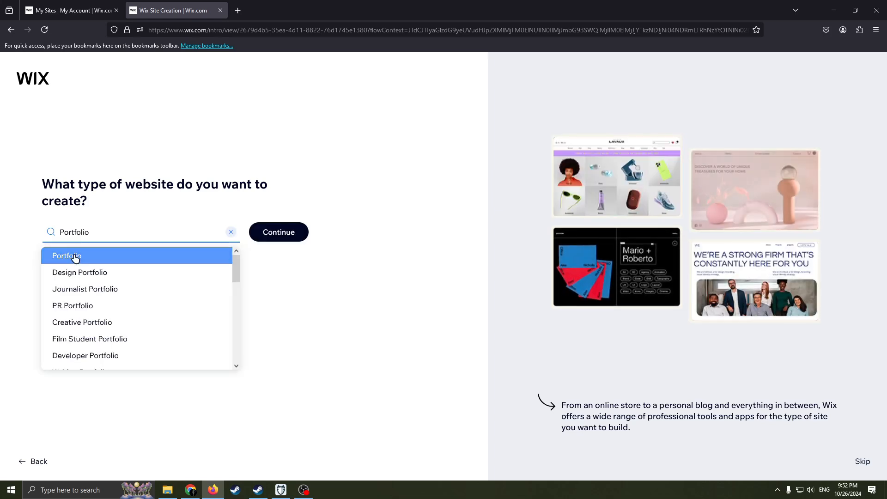
{"action": "left_click", "coordinate": [75, 258]}
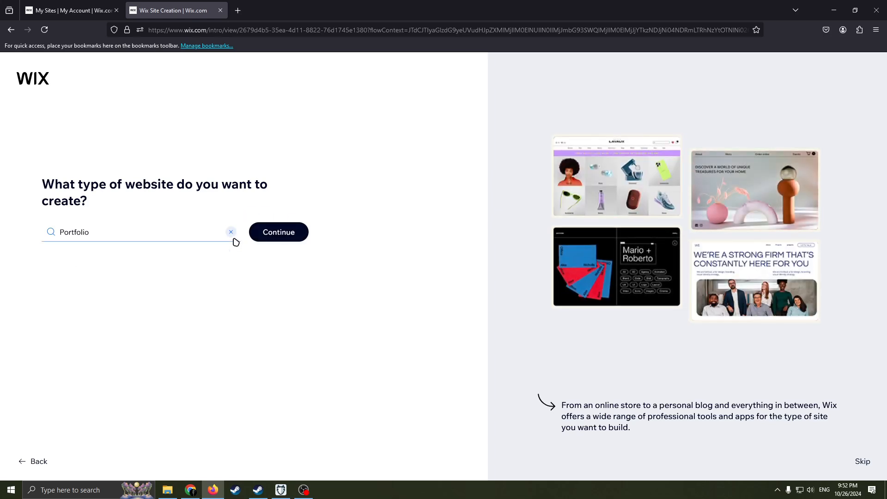
{"action": "left_click", "coordinate": [285, 226]}
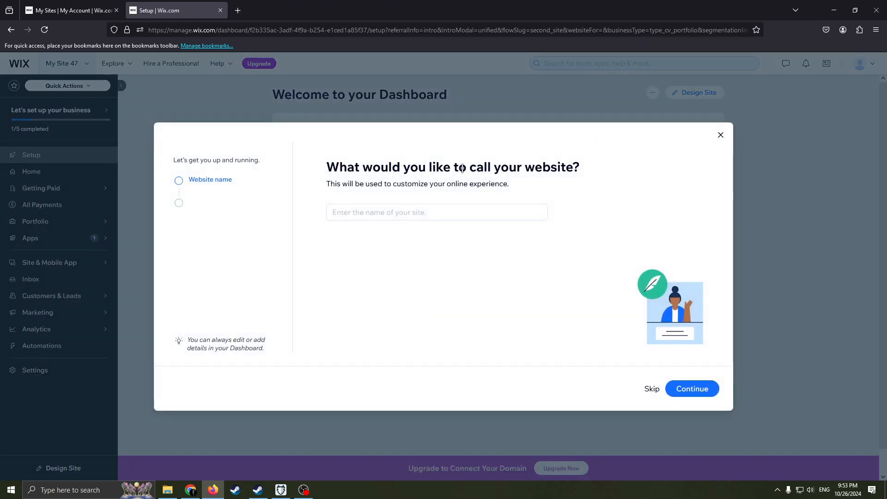
Step: Name the website "potfolio" and skip the choice of additional apps
{"action": "left_click_drag", "start_coordinate": [418, 165], "coordinate": [322, 168]}
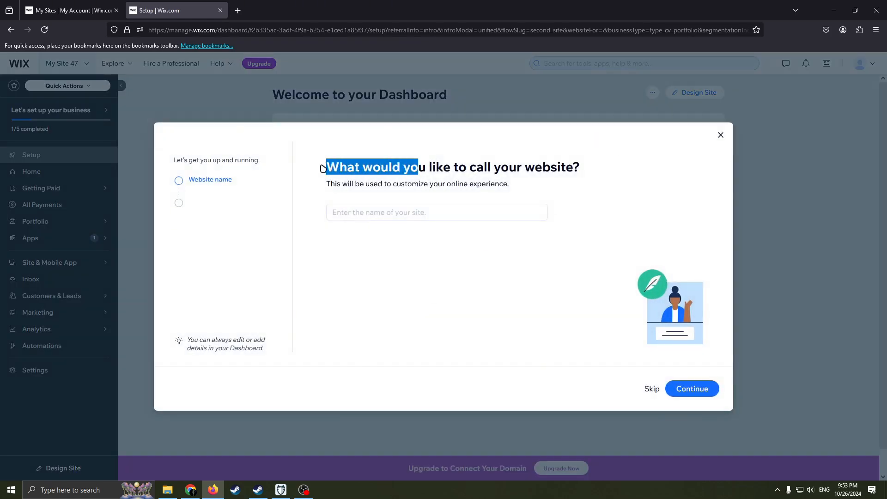
{"action": "left_click", "coordinate": [461, 198]}
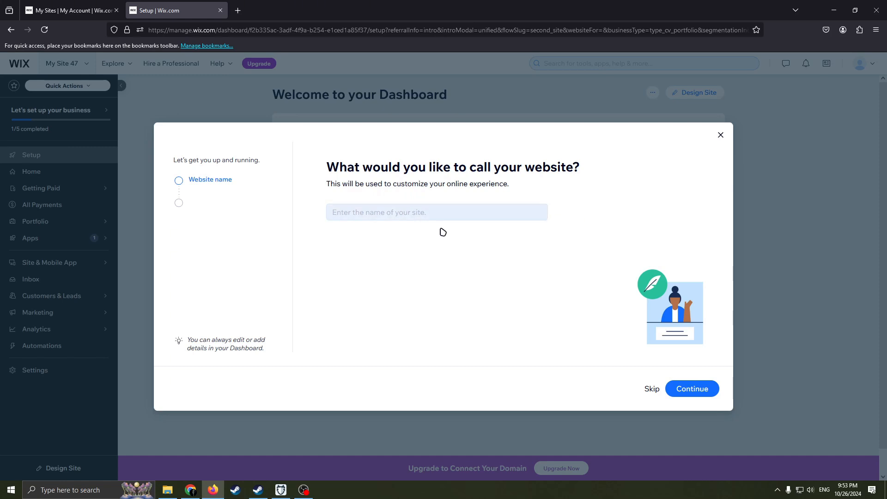
{"action": "left_click", "coordinate": [407, 215]}
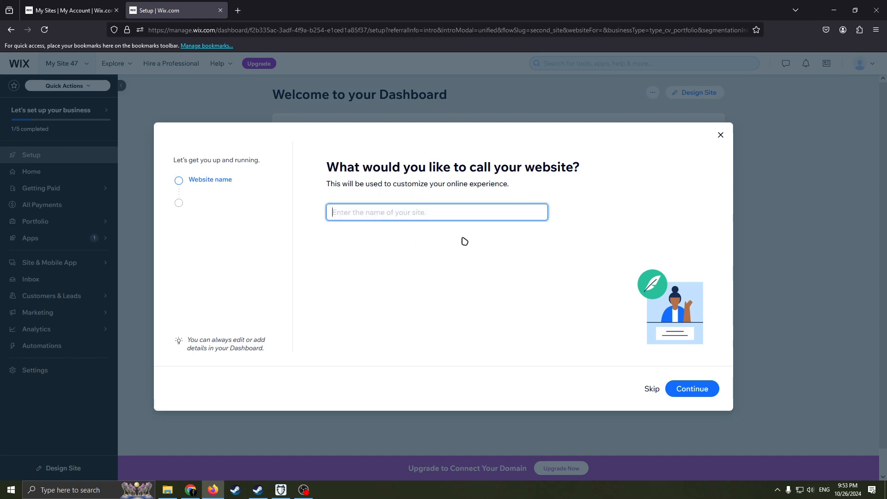
{"action": "type", "text": "potfolio"}
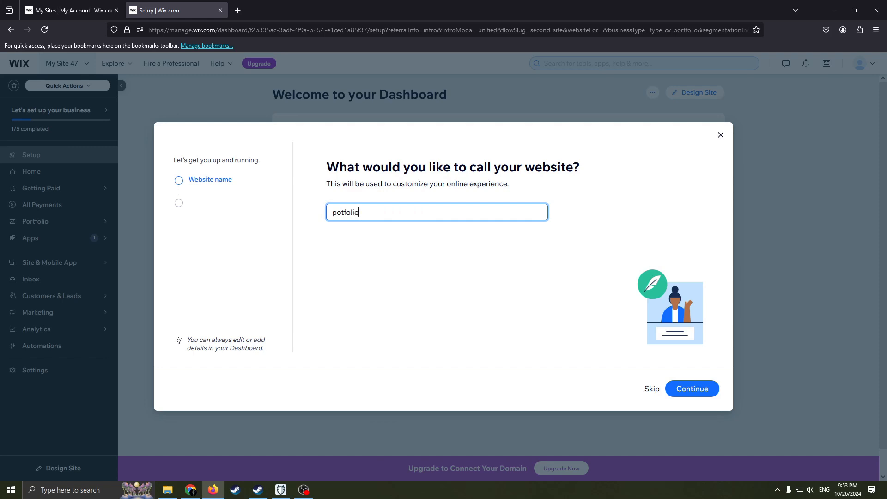
{"action": "left_click", "coordinate": [698, 387]}
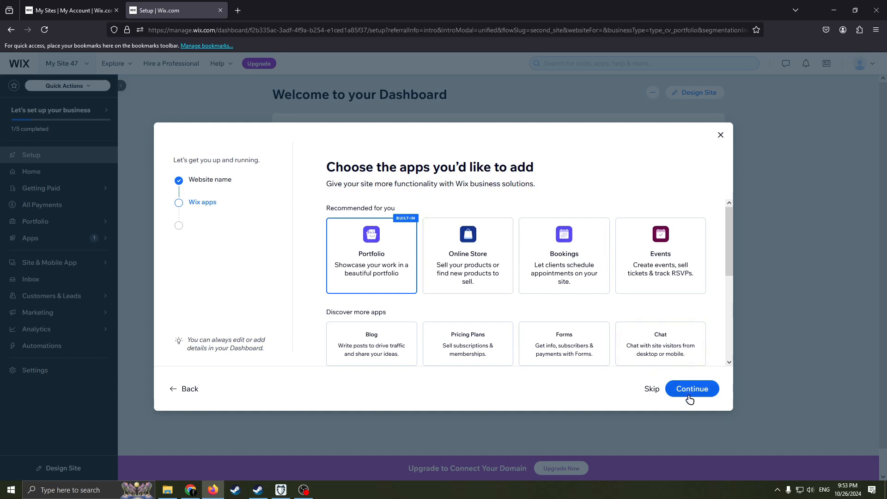
{"action": "left_click", "coordinate": [651, 389]}
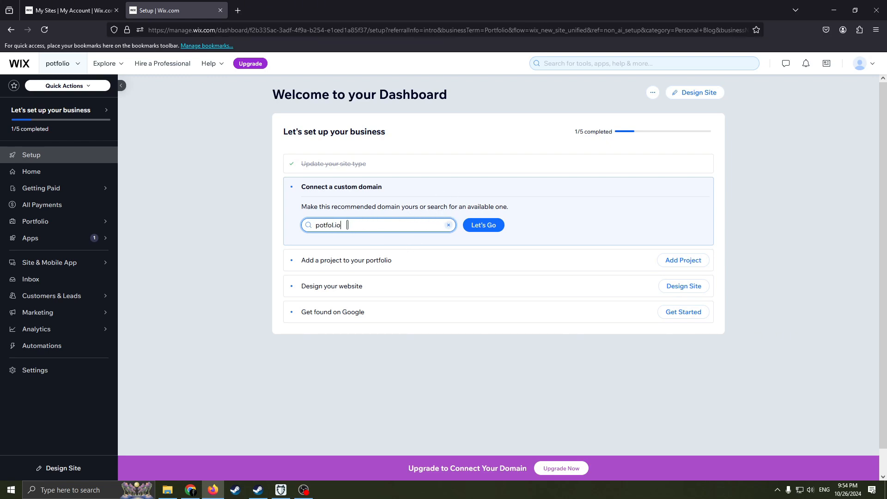
Step: Look up the recommended custom domain potfol.io for the site
{"action": "left_click_drag", "start_coordinate": [339, 226], "coordinate": [314, 226]}
{"action": "left_click_drag", "start_coordinate": [378, 222], "coordinate": [317, 225]}
{"action": "left_click", "coordinate": [362, 223]}
{"action": "left_click", "coordinate": [361, 217]}
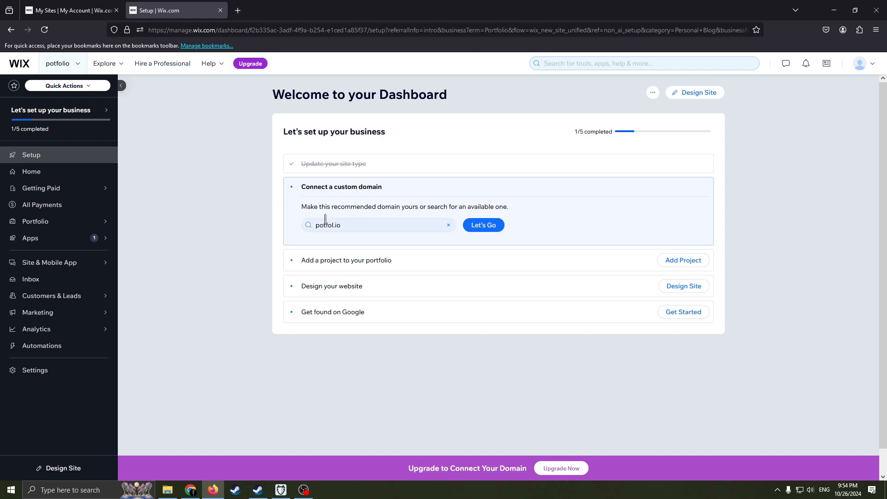
{"action": "left_click", "coordinate": [364, 222]}
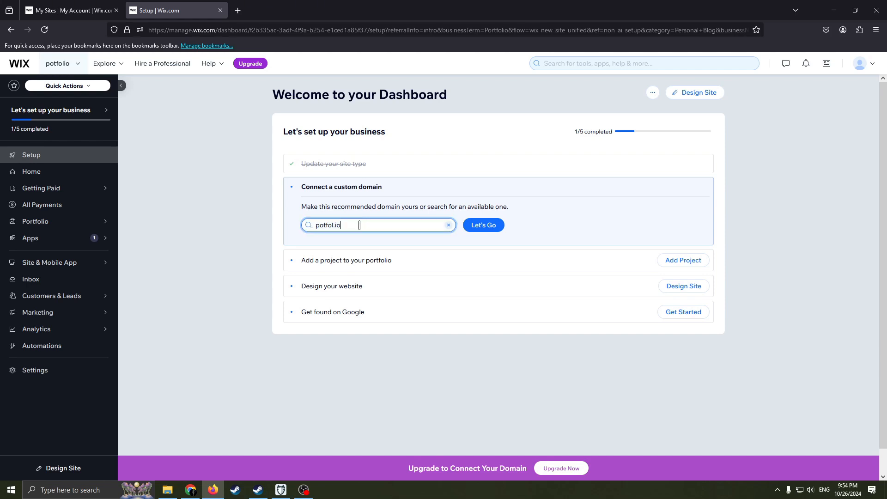
{"action": "left_click", "coordinate": [473, 223]}
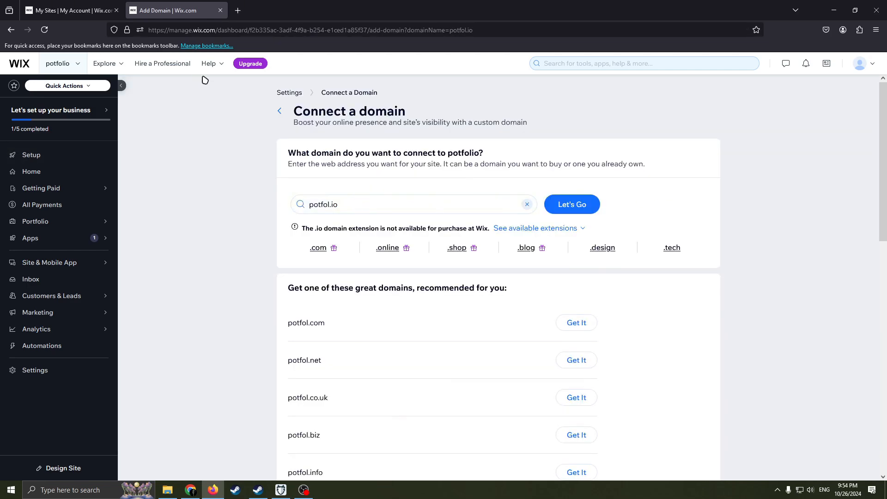
Step: Review the recommended domains and the domain FAQ, and return to the site's setup dashboard
{"action": "scroll", "coordinate": [535, 304], "scroll_direction": "down", "scroll_amount": 3}
{"action": "scroll", "coordinate": [536, 304], "scroll_direction": "down", "scroll_amount": 5}
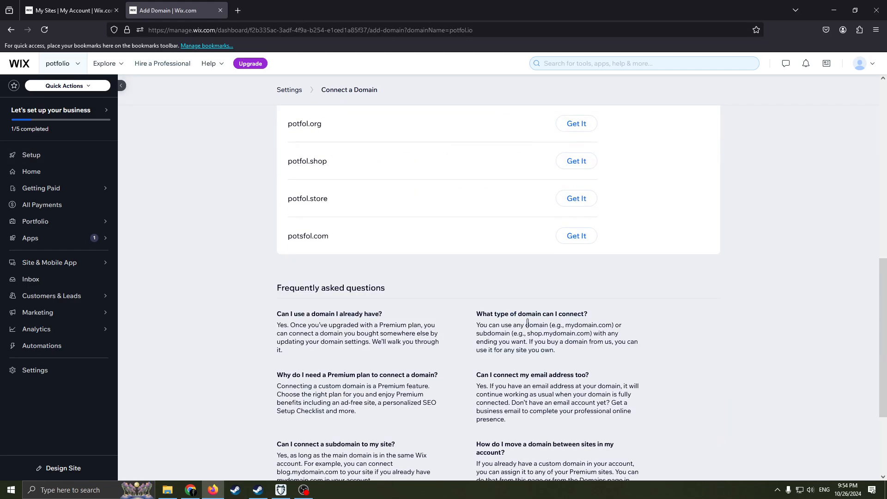
{"action": "scroll", "coordinate": [501, 313], "scroll_direction": "up", "scroll_amount": 10}
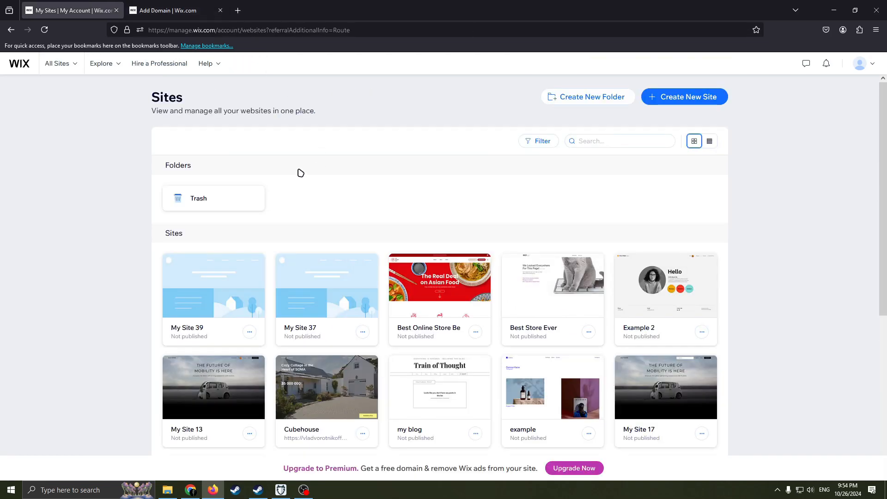
{"action": "left_click", "coordinate": [163, 10]}
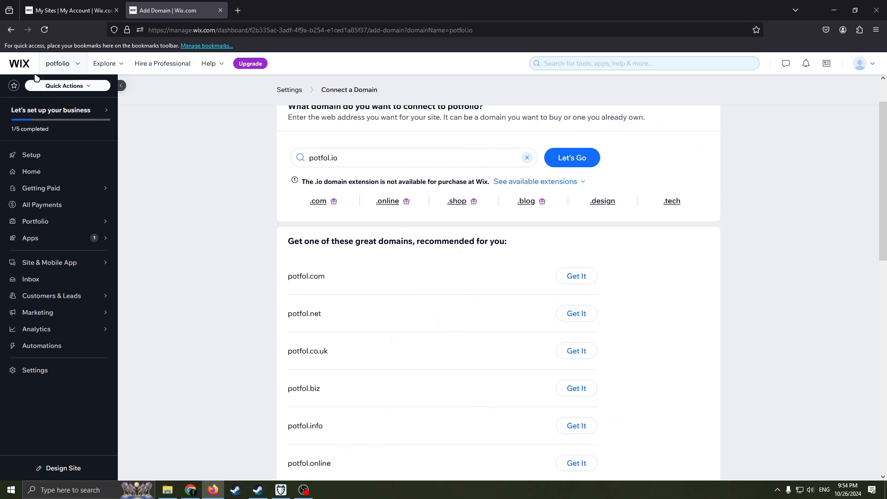
{"action": "key", "text": "alt+Left"}
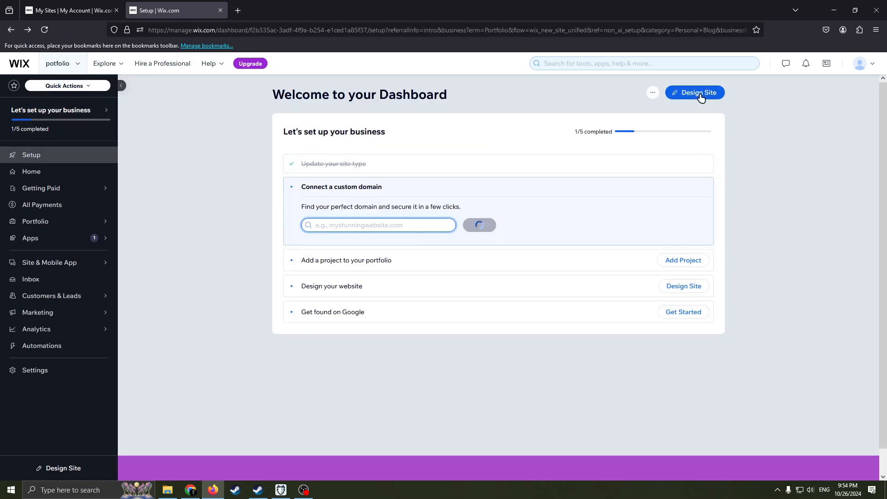
Step: Start designing the site by picking a template instead of generating a design with AI
{"action": "left_click", "coordinate": [700, 93]}
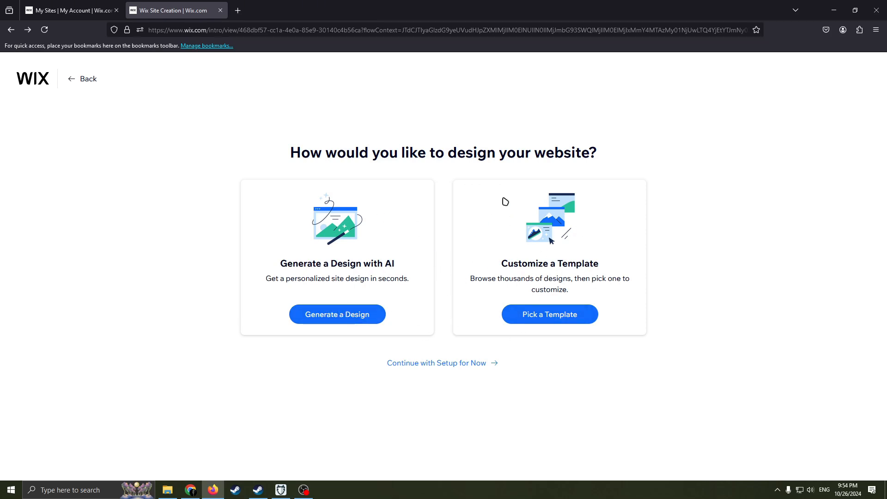
{"action": "left_click", "coordinate": [592, 310]}
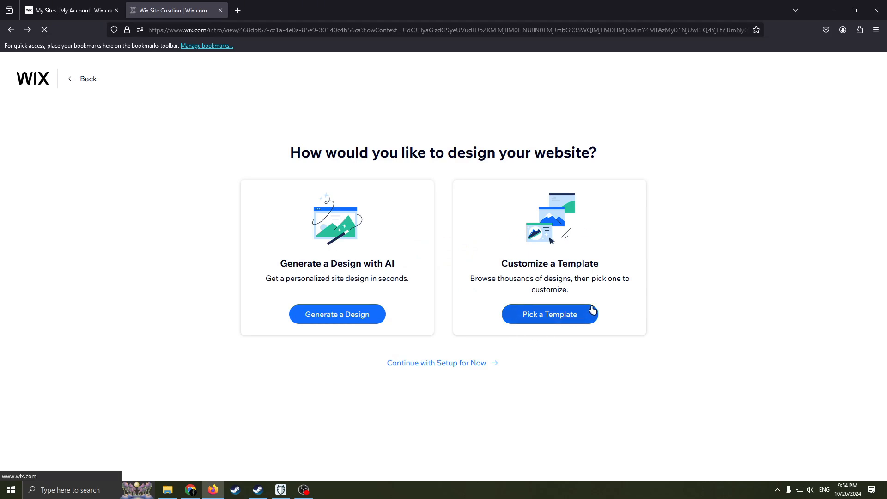
Step: Browse the most popular website templates to compare the available designs
{"action": "scroll", "coordinate": [471, 228], "scroll_direction": "down", "scroll_amount": 1}
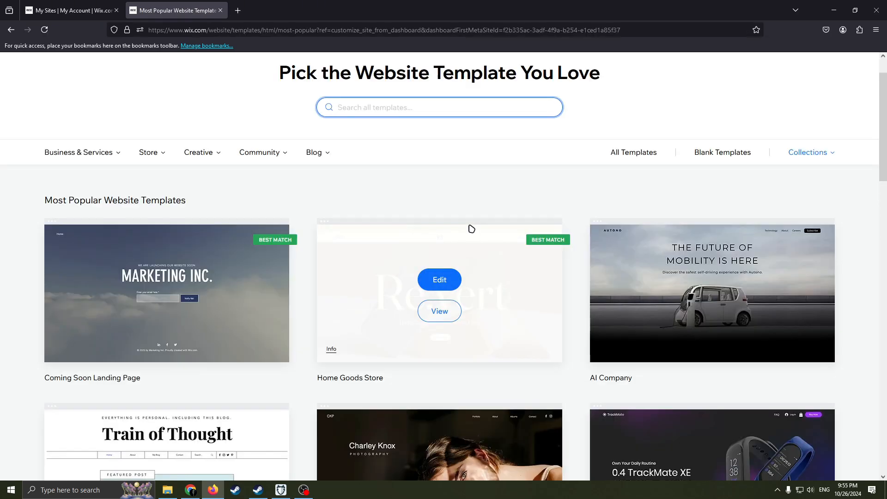
{"action": "scroll", "coordinate": [467, 231], "scroll_direction": "down", "scroll_amount": 1}
{"action": "scroll", "coordinate": [462, 243], "scroll_direction": "up", "scroll_amount": 2}
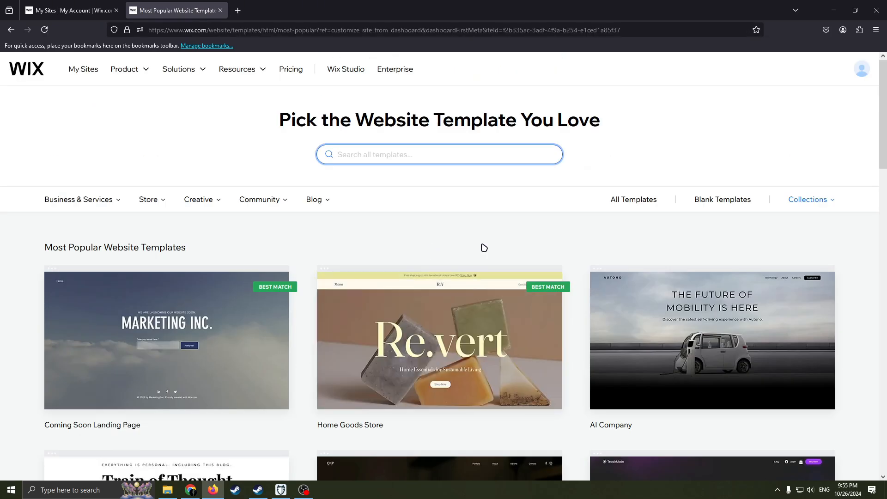
{"action": "scroll", "coordinate": [485, 254], "scroll_direction": "down", "scroll_amount": 2}
{"action": "scroll", "coordinate": [487, 259], "scroll_direction": "up", "scroll_amount": 2}
{"action": "scroll", "coordinate": [453, 257], "scroll_direction": "down", "scroll_amount": 2}
{"action": "scroll", "coordinate": [434, 262], "scroll_direction": "up", "scroll_amount": 2}
{"action": "scroll", "coordinate": [468, 267], "scroll_direction": "down", "scroll_amount": 2}
{"action": "scroll", "coordinate": [489, 274], "scroll_direction": "up", "scroll_amount": 2}
{"action": "scroll", "coordinate": [437, 263], "scroll_direction": "down", "scroll_amount": 12}
{"action": "scroll", "coordinate": [611, 360], "scroll_direction": "up", "scroll_amount": 9}
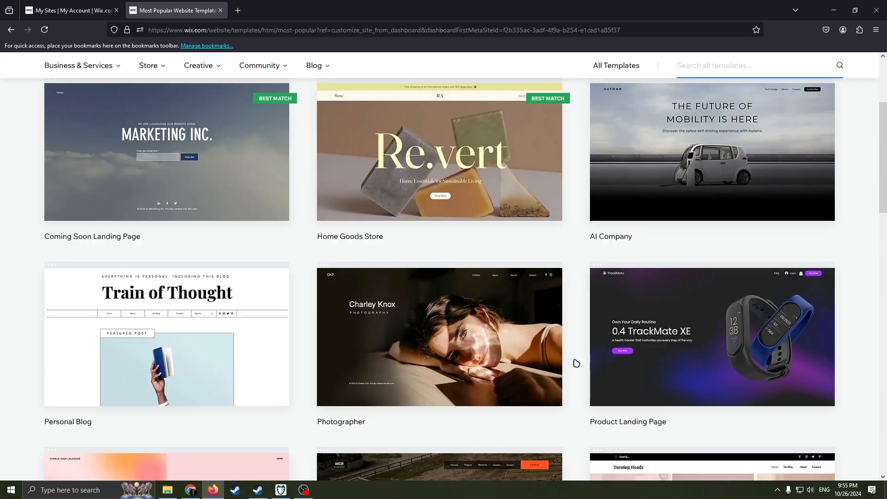
{"action": "scroll", "coordinate": [576, 363], "scroll_direction": "down", "scroll_amount": 8}
{"action": "scroll", "coordinate": [515, 376], "scroll_direction": "up", "scroll_amount": 10}
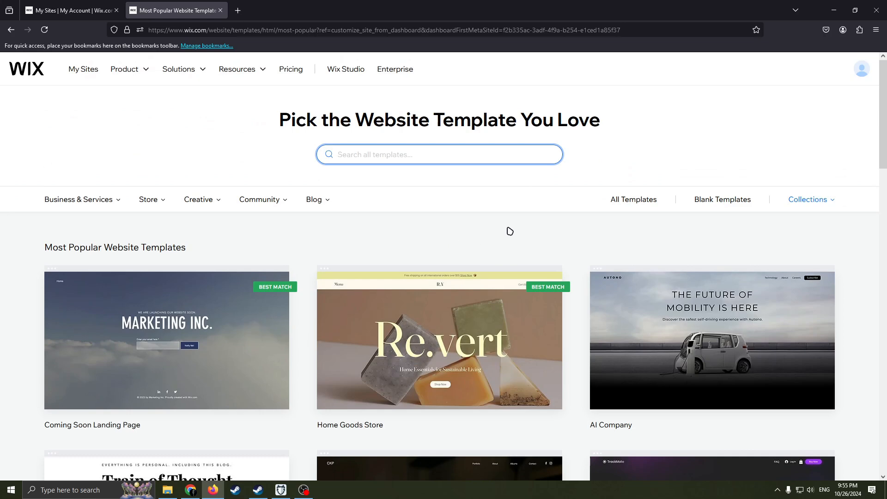
Step: Choose the Home Goods Store template and open it for editing
{"action": "scroll", "coordinate": [509, 231], "scroll_direction": "down", "scroll_amount": 1}
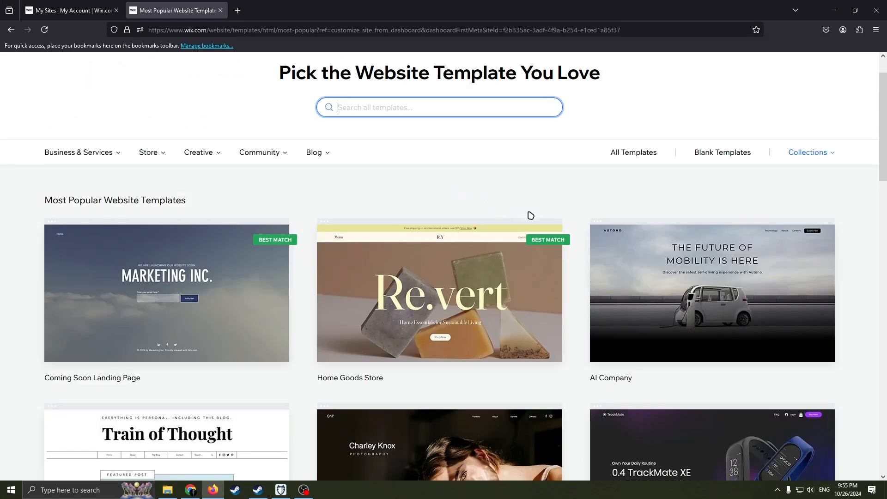
{"action": "scroll", "coordinate": [530, 215], "scroll_direction": "down", "scroll_amount": 1}
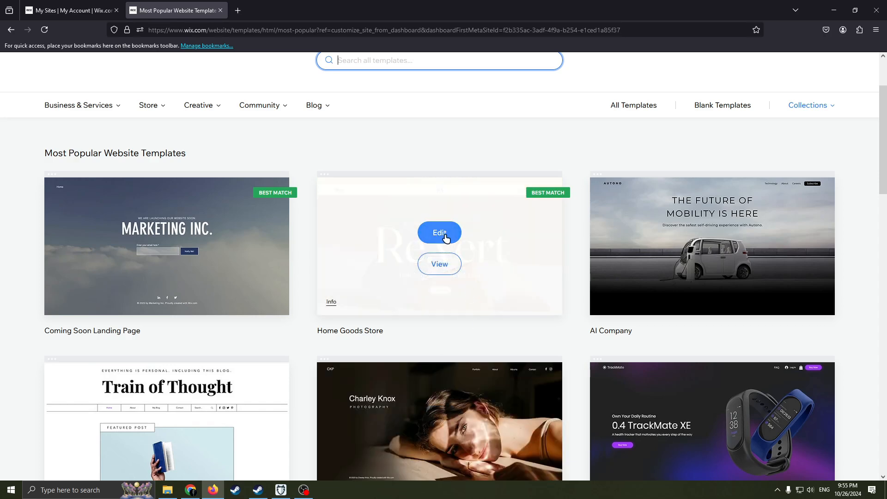
{"action": "left_click", "coordinate": [444, 234]}
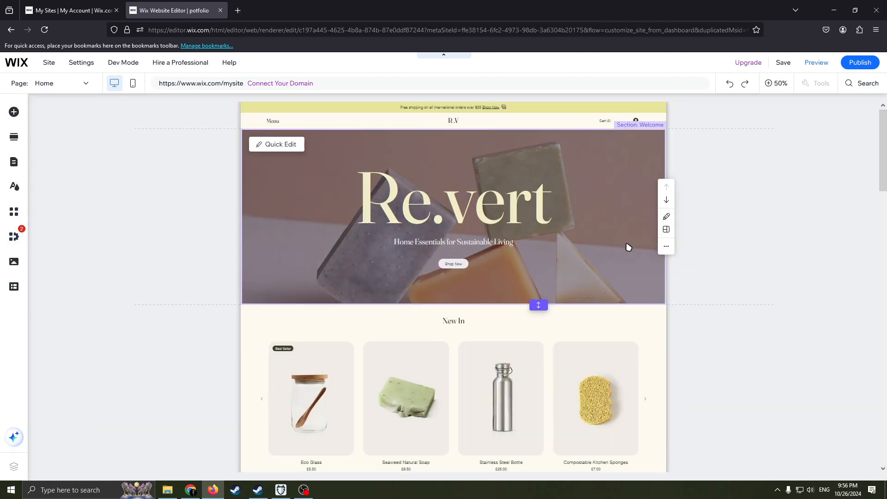
Step: Look through the list of pages included in the site and close it while staying on Home
{"action": "left_click", "coordinate": [75, 84]}
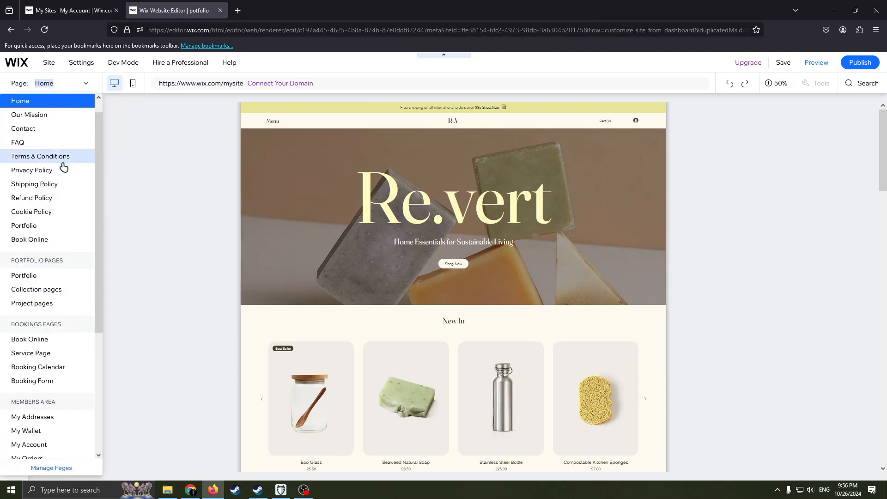
{"action": "scroll", "coordinate": [79, 235], "scroll_direction": "down", "scroll_amount": 4}
{"action": "scroll", "coordinate": [67, 214], "scroll_direction": "up", "scroll_amount": 4}
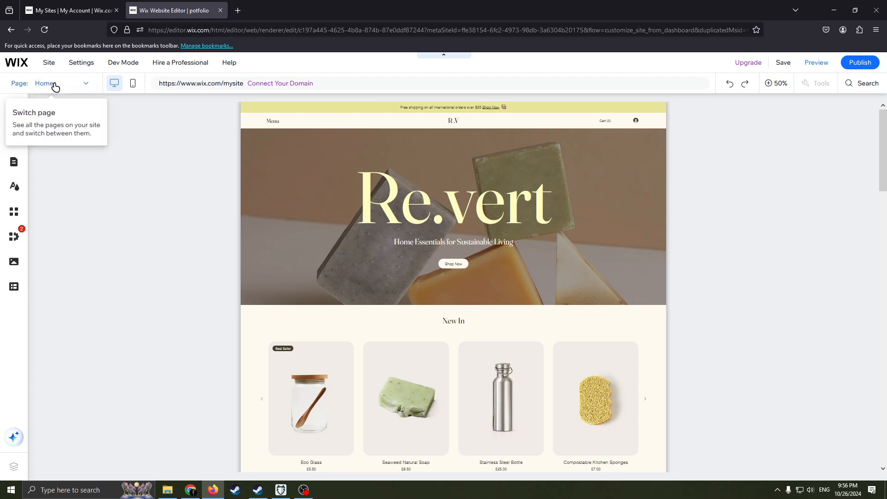
Step: Delete the section titled The Re.vert Mission from the Home page
{"action": "scroll", "coordinate": [403, 300], "scroll_direction": "down", "scroll_amount": 5}
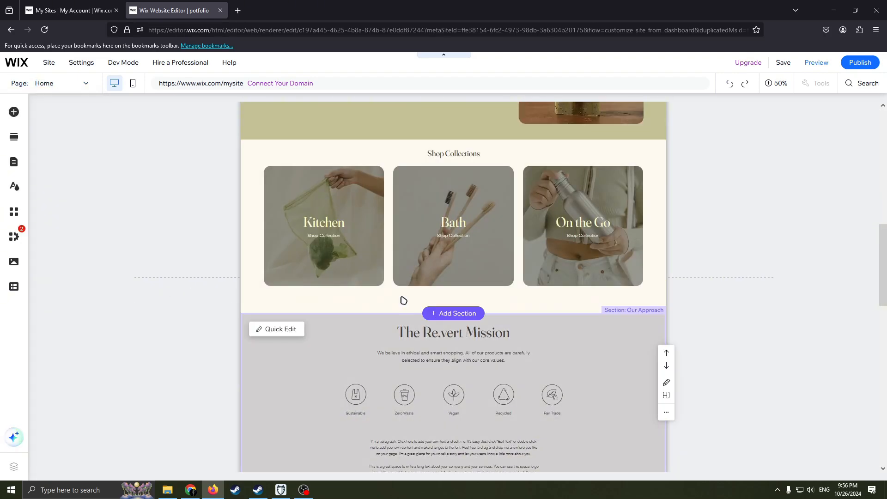
{"action": "scroll", "coordinate": [403, 300], "scroll_direction": "down", "scroll_amount": 5}
{"action": "scroll", "coordinate": [395, 306], "scroll_direction": "up", "scroll_amount": 3}
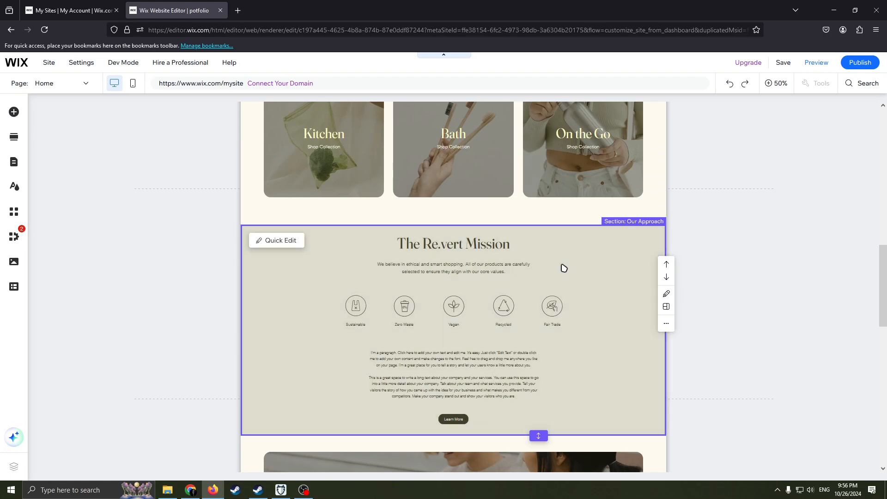
{"action": "right_click", "coordinate": [549, 264]}
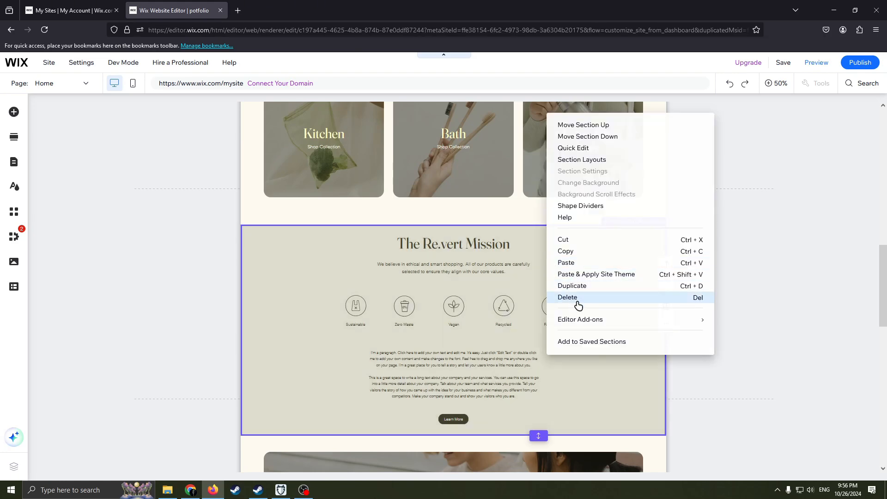
{"action": "left_click", "coordinate": [580, 299]}
{"action": "scroll", "coordinate": [505, 303], "scroll_direction": "up", "scroll_amount": 3}
{"action": "scroll", "coordinate": [450, 307], "scroll_direction": "down", "scroll_amount": 2}
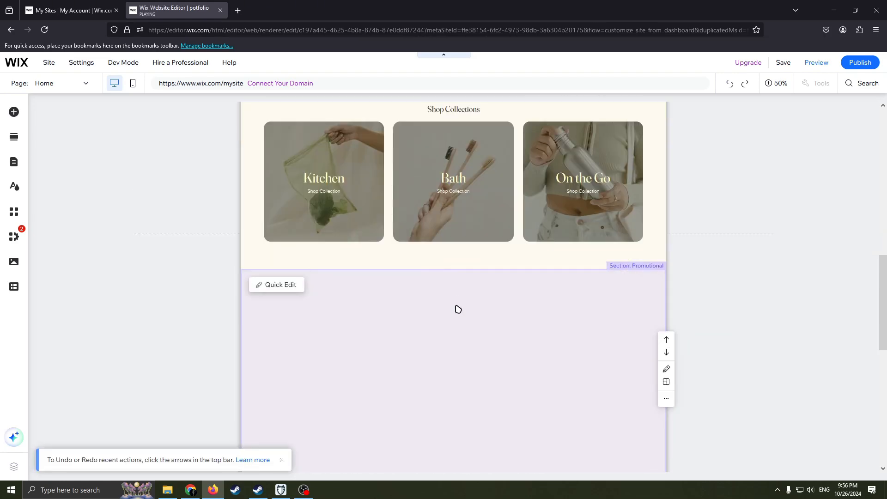
{"action": "scroll", "coordinate": [444, 287], "scroll_direction": "up", "scroll_amount": 10}
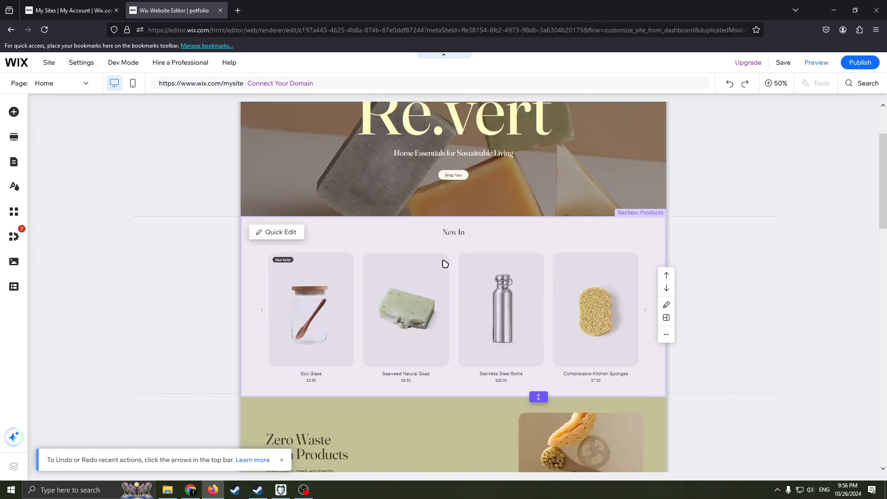
{"action": "scroll", "coordinate": [369, 277], "scroll_direction": "down", "scroll_amount": 1}
{"action": "scroll", "coordinate": [367, 276], "scroll_direction": "up", "scroll_amount": 1}
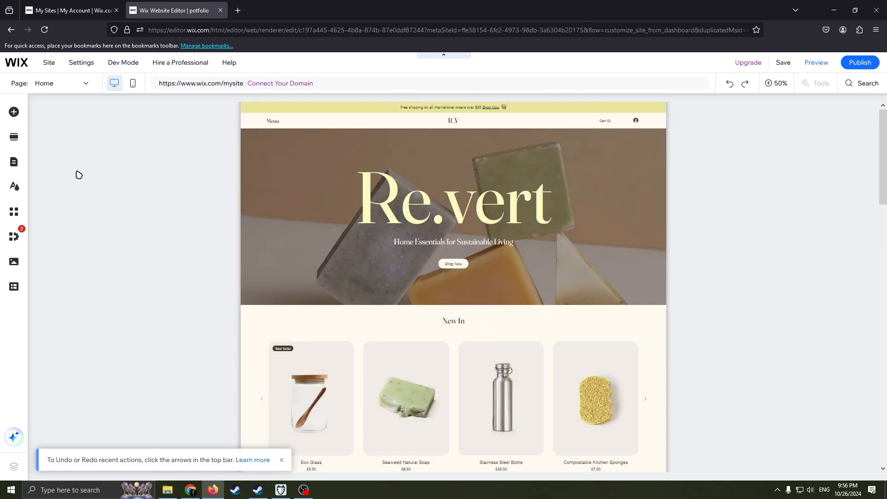
Step: Look through the options for adding elements, adding sections, managing site pages and customizing the site design, then close them
{"action": "left_click", "coordinate": [14, 114]}
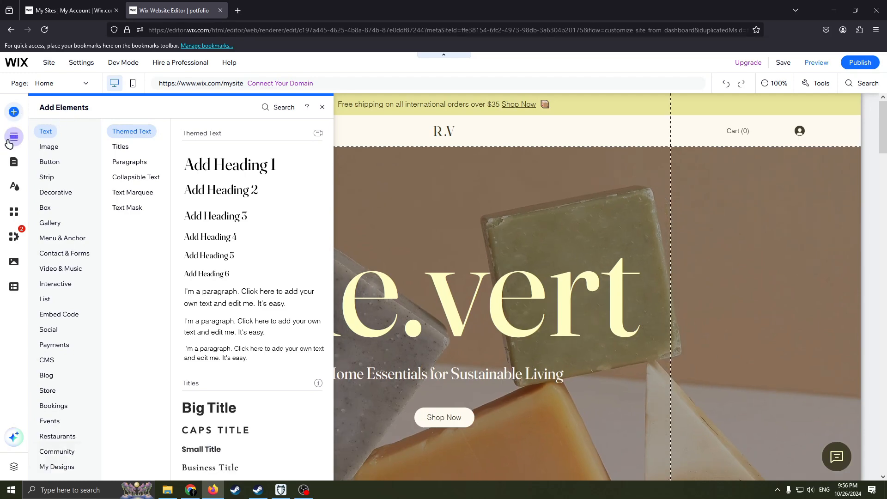
{"action": "left_click", "coordinate": [11, 137]}
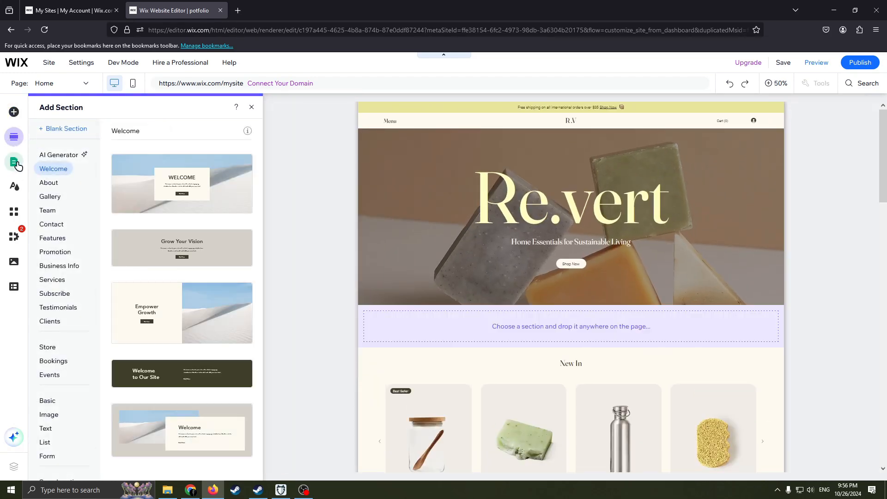
{"action": "left_click", "coordinate": [17, 164]}
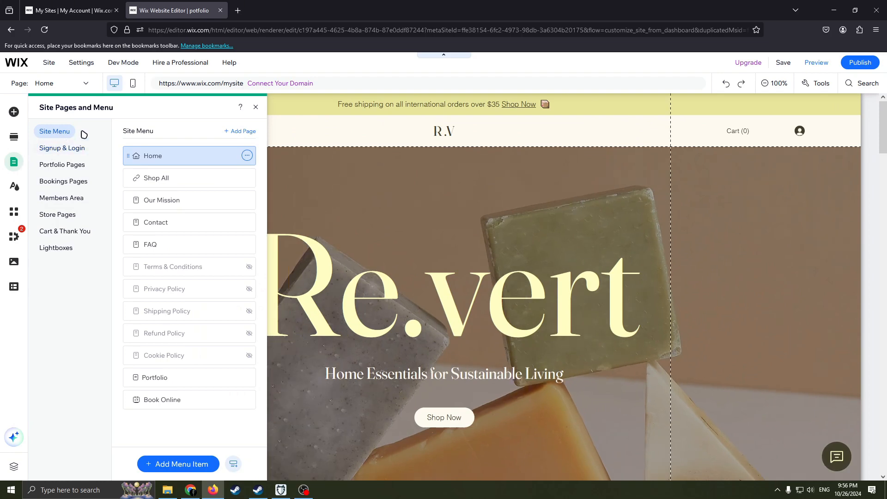
{"action": "left_click", "coordinate": [11, 192]}
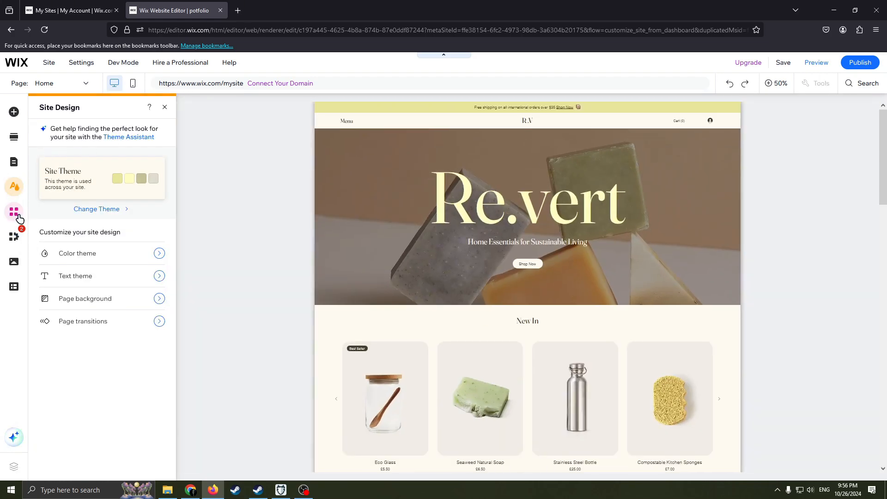
{"action": "left_click", "coordinate": [165, 108]}
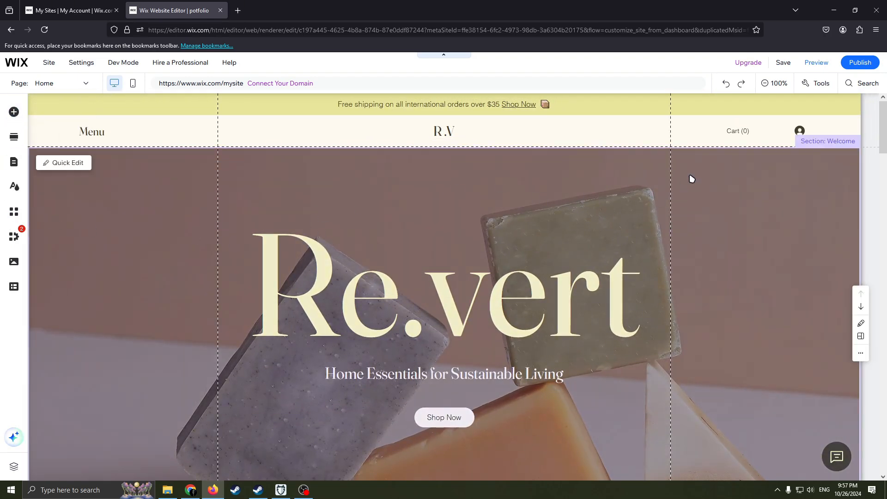
Step: Delete the Zero Waste Bath Products section from the Home page
{"action": "scroll", "coordinate": [707, 177], "scroll_direction": "down", "scroll_amount": 3}
{"action": "scroll", "coordinate": [725, 175], "scroll_direction": "up", "scroll_amount": 3}
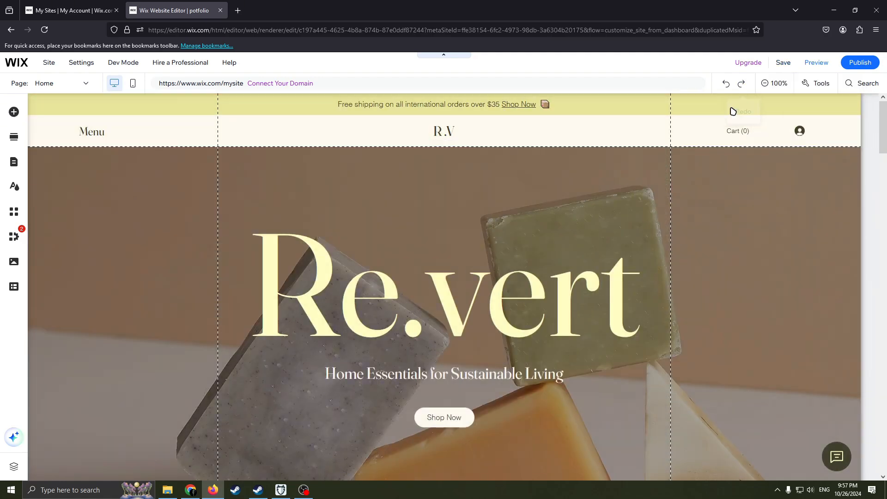
{"action": "left_click", "coordinate": [765, 83]}
{"action": "scroll", "coordinate": [598, 200], "scroll_direction": "down", "scroll_amount": 3}
{"action": "scroll", "coordinate": [606, 187], "scroll_direction": "up", "scroll_amount": 3}
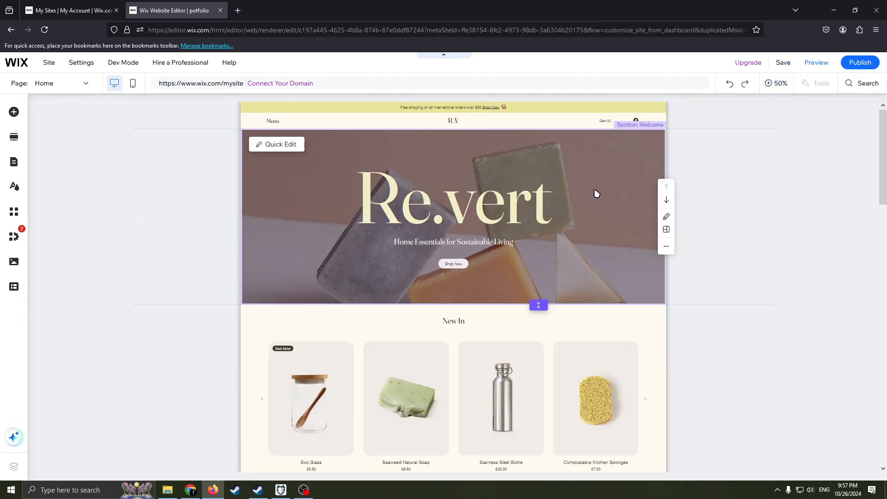
{"action": "scroll", "coordinate": [596, 193], "scroll_direction": "down", "scroll_amount": 15}
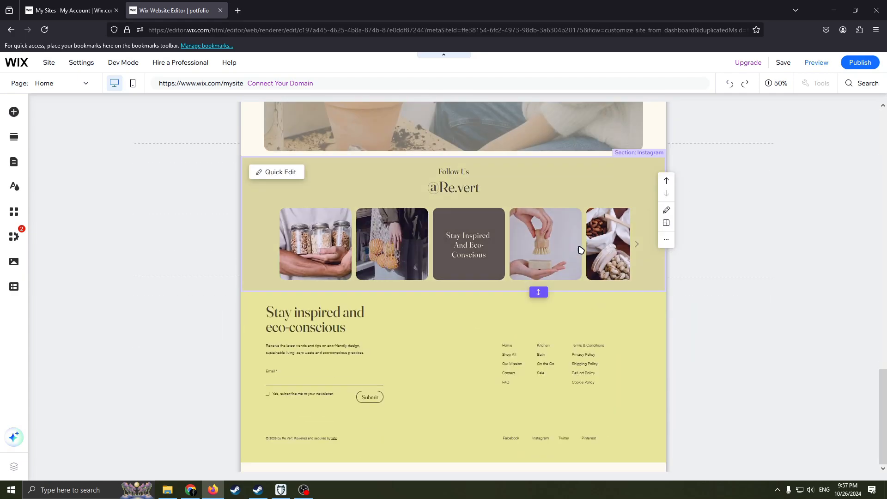
{"action": "scroll", "coordinate": [605, 325], "scroll_direction": "up", "scroll_amount": 15}
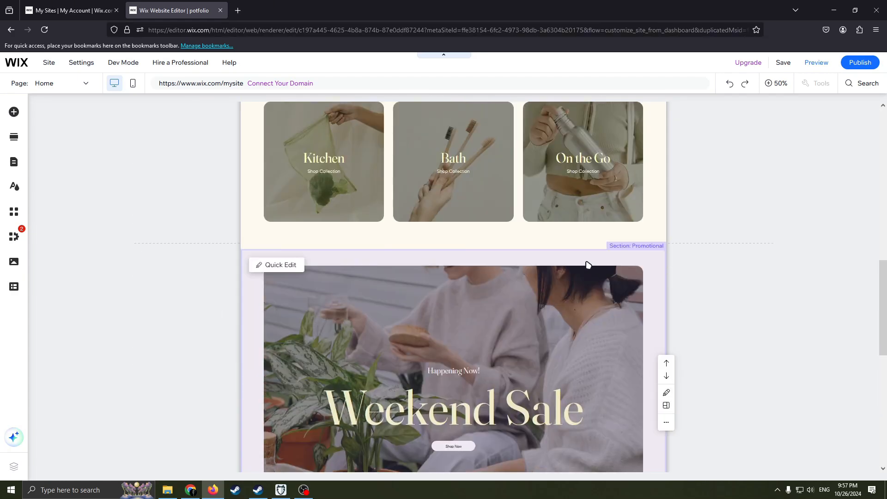
{"action": "scroll", "coordinate": [581, 257], "scroll_direction": "down", "scroll_amount": 5}
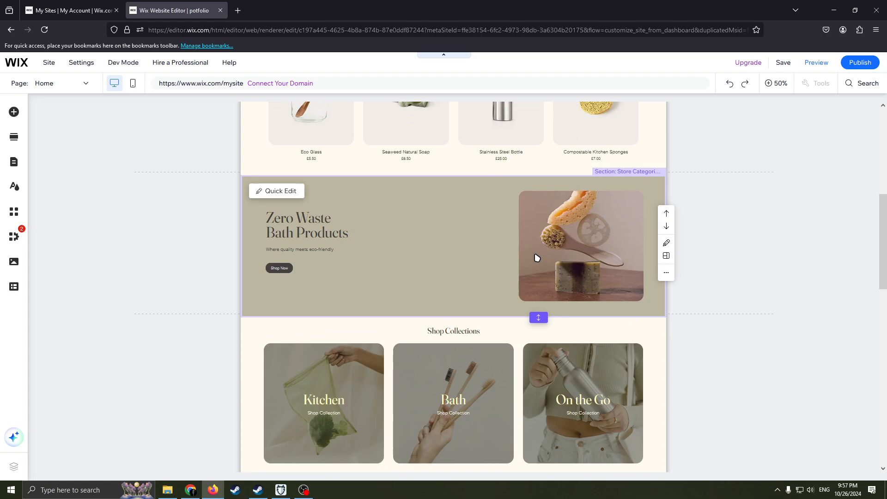
{"action": "right_click", "coordinate": [535, 257]}
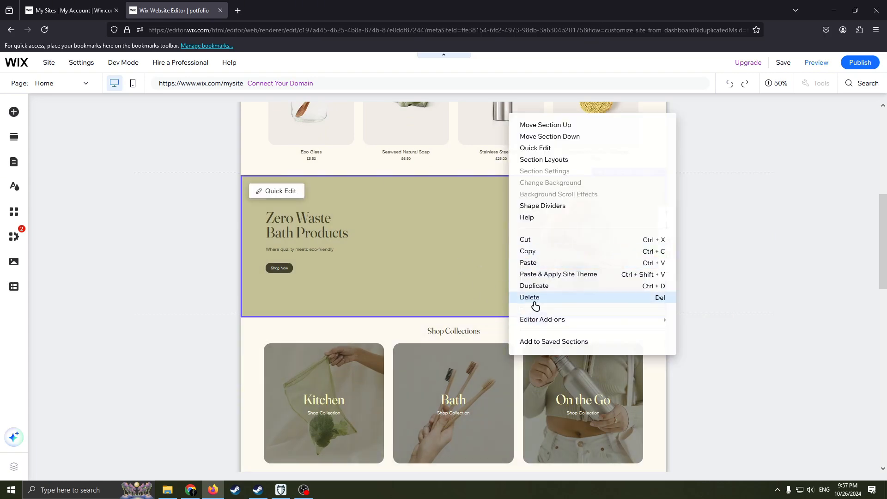
{"action": "left_click", "coordinate": [548, 299]}
{"action": "scroll", "coordinate": [511, 259], "scroll_direction": "up", "scroll_amount": 5}
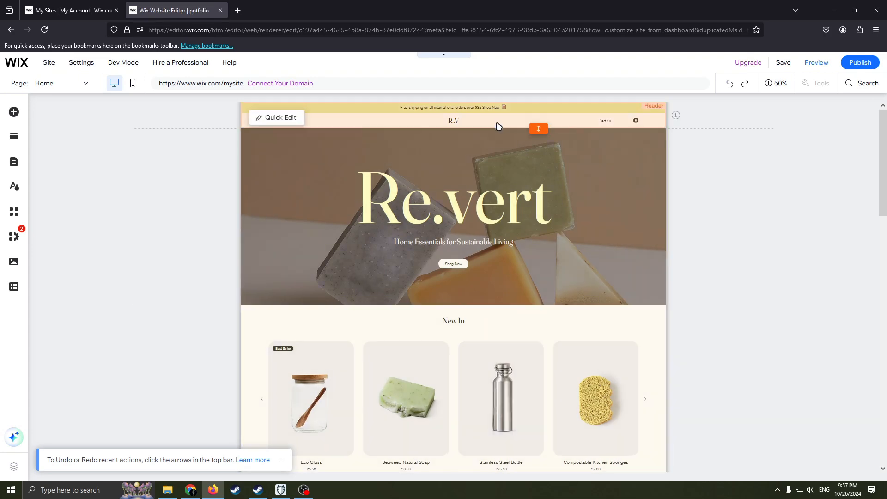
{"action": "scroll", "coordinate": [540, 321], "scroll_direction": "down", "scroll_amount": 1}
{"action": "scroll", "coordinate": [540, 320], "scroll_direction": "up", "scroll_amount": 1}
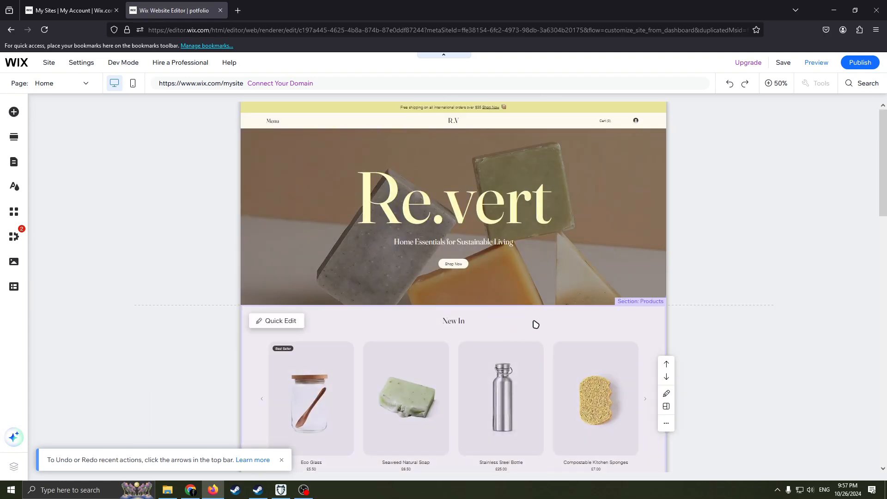
Step: Open product management for the New In slider gallery and dismiss the tip about selling physical or digital products
{"action": "left_click", "coordinate": [506, 331]}
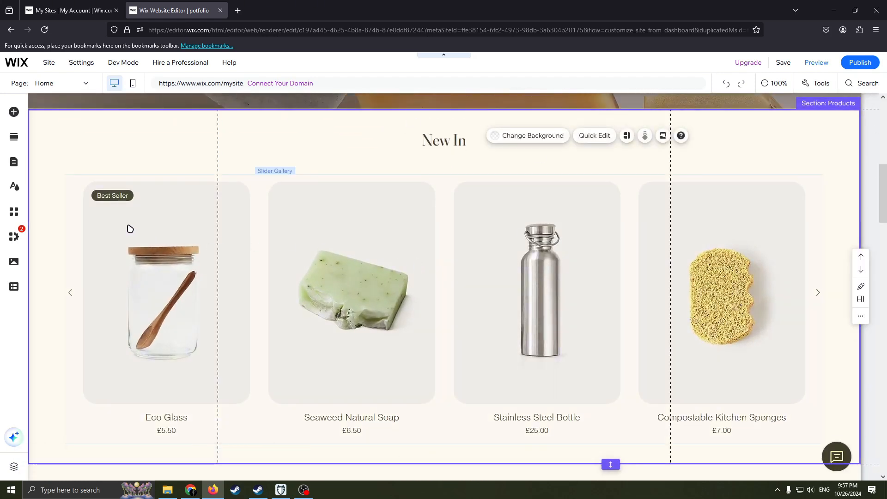
{"action": "left_click", "coordinate": [175, 284]}
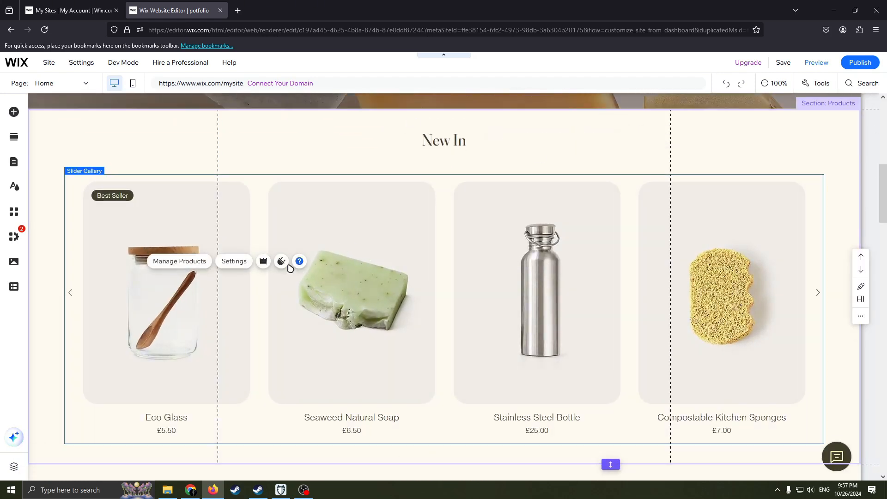
{"action": "left_click", "coordinate": [186, 263]}
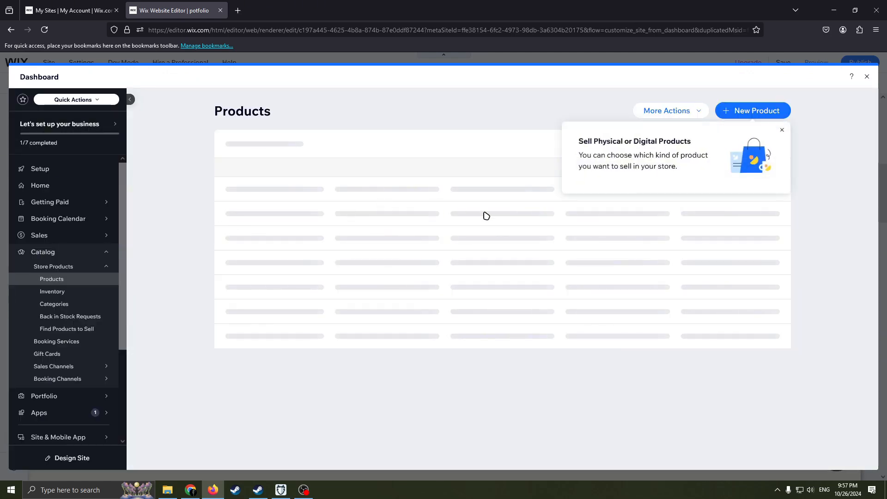
{"action": "left_click", "coordinate": [782, 130]}
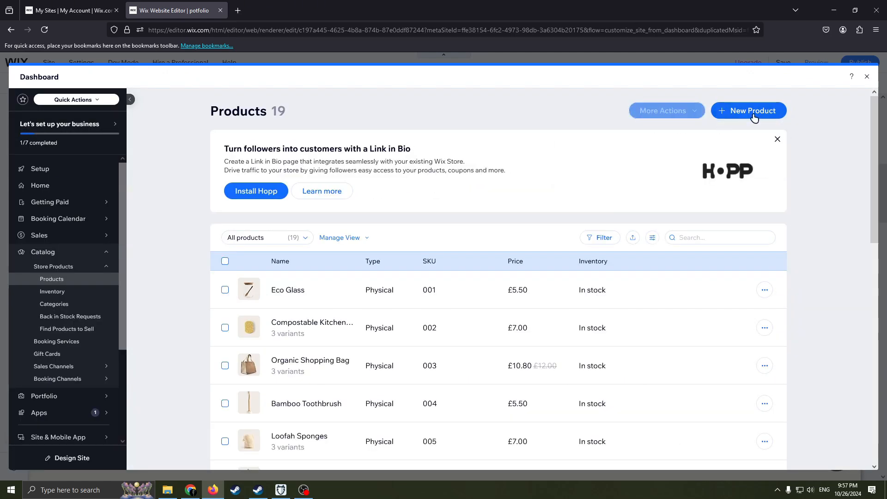
Step: Look through the store's product list, including names, prices and inventory, and return to the page editor
{"action": "scroll", "coordinate": [476, 279], "scroll_direction": "down", "scroll_amount": 2}
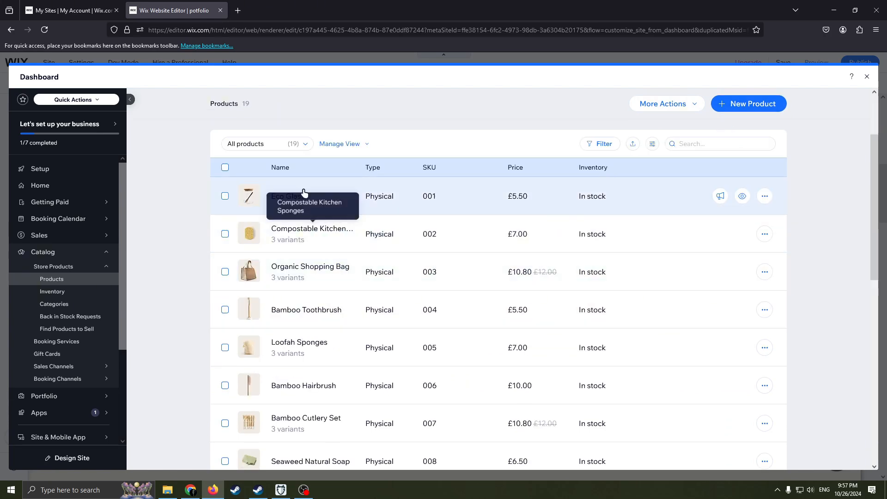
{"action": "scroll", "coordinate": [259, 233], "scroll_direction": "up", "scroll_amount": 2}
{"action": "scroll", "coordinate": [402, 251], "scroll_direction": "down", "scroll_amount": 3}
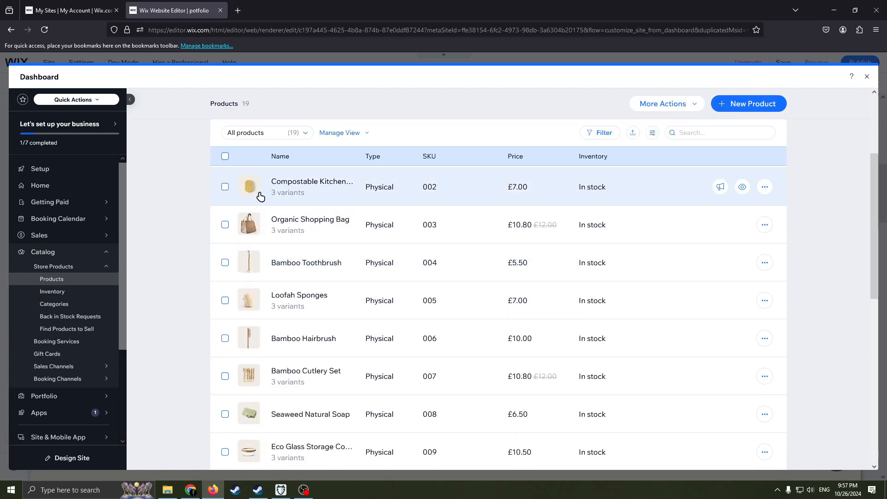
{"action": "scroll", "coordinate": [259, 196], "scroll_direction": "up", "scroll_amount": 3}
{"action": "scroll", "coordinate": [402, 232], "scroll_direction": "down", "scroll_amount": 1}
{"action": "scroll", "coordinate": [360, 258], "scroll_direction": "down", "scroll_amount": 1}
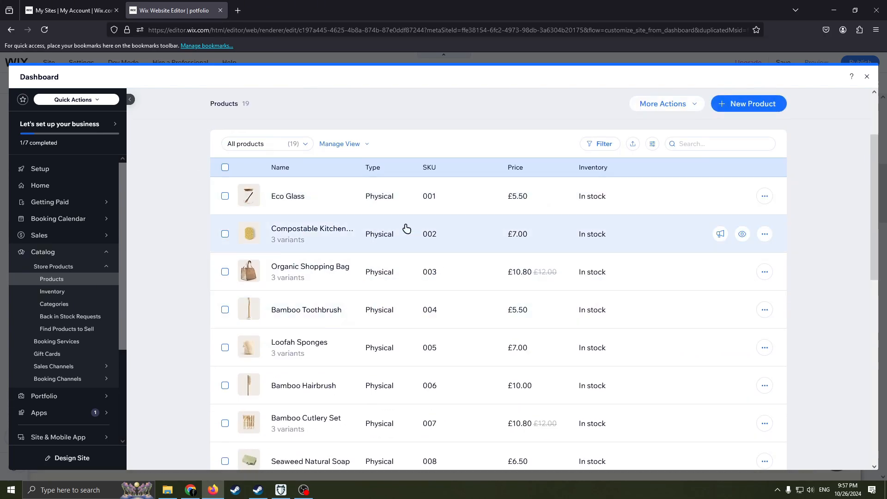
{"action": "scroll", "coordinate": [369, 300], "scroll_direction": "up", "scroll_amount": 1}
{"action": "scroll", "coordinate": [323, 240], "scroll_direction": "up", "scroll_amount": 1}
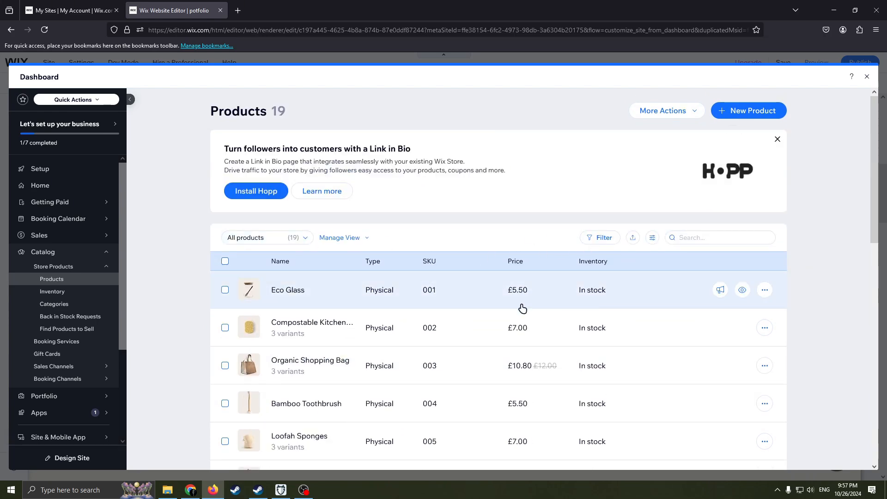
{"action": "scroll", "coordinate": [527, 277], "scroll_direction": "down", "scroll_amount": 1}
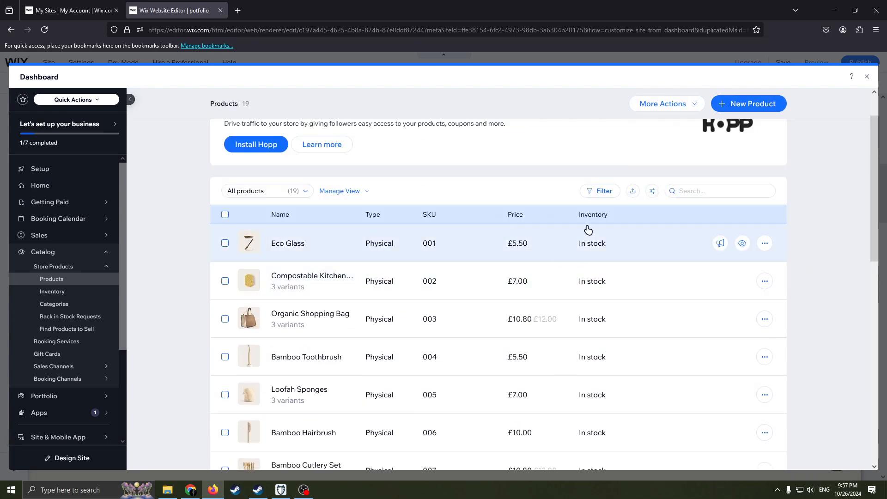
{"action": "scroll", "coordinate": [592, 231], "scroll_direction": "down", "scroll_amount": 1}
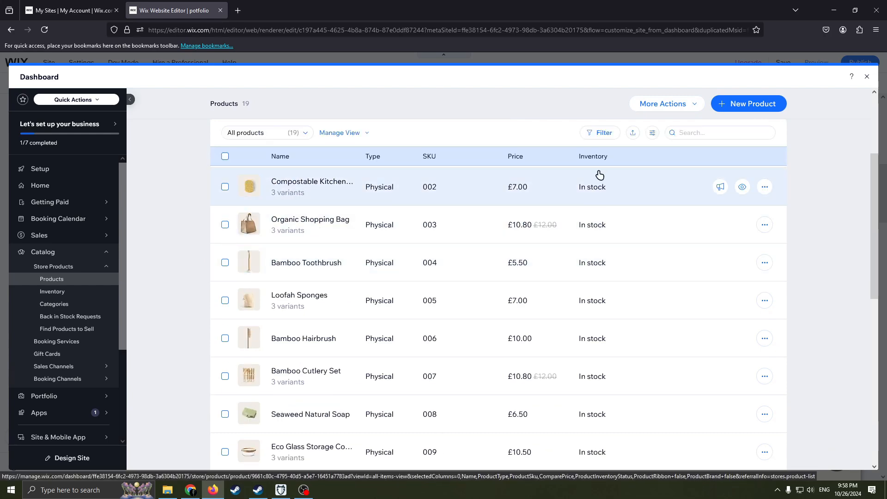
{"action": "scroll", "coordinate": [600, 194], "scroll_direction": "up", "scroll_amount": 2}
{"action": "scroll", "coordinate": [581, 273], "scroll_direction": "down", "scroll_amount": 1}
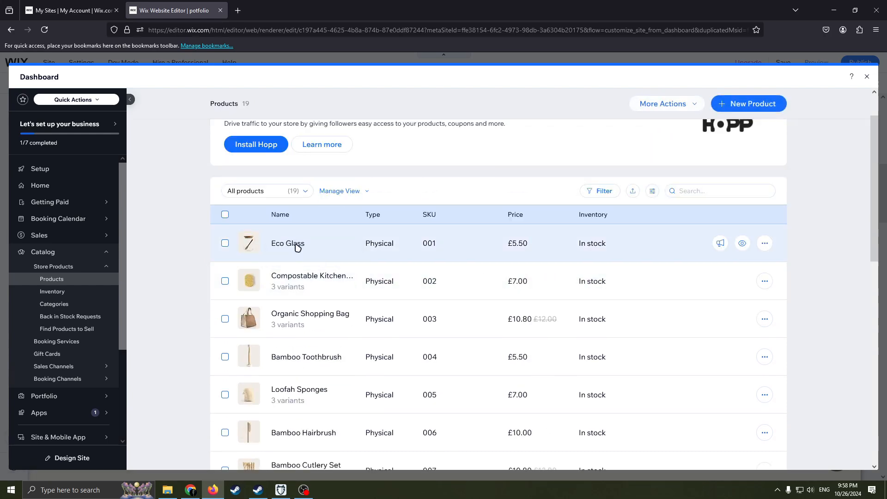
{"action": "scroll", "coordinate": [473, 291], "scroll_direction": "down", "scroll_amount": 3}
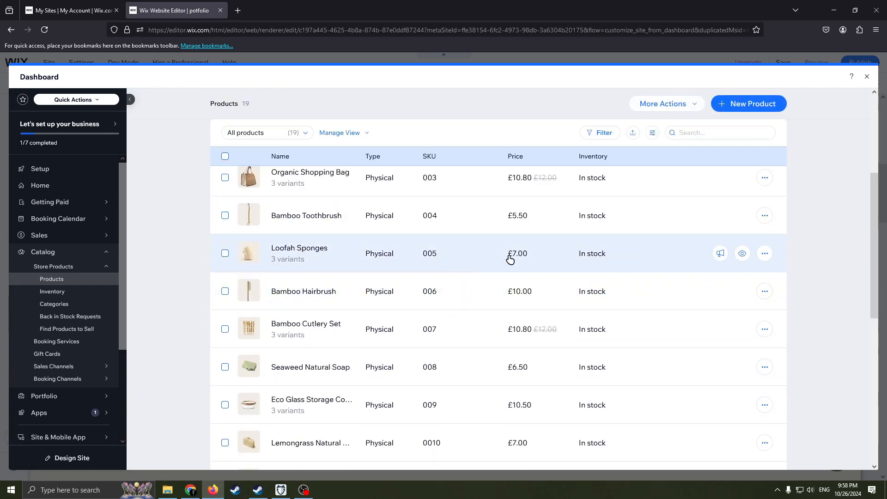
{"action": "scroll", "coordinate": [510, 255], "scroll_direction": "up", "scroll_amount": 4}
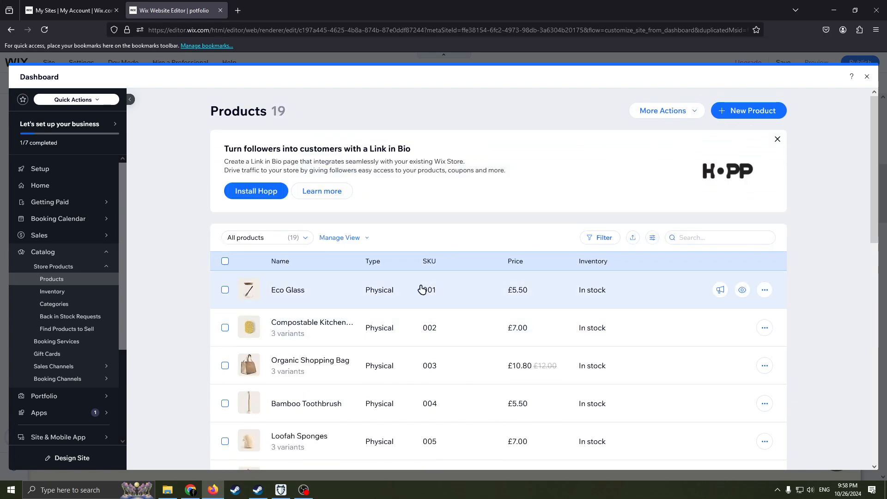
{"action": "scroll", "coordinate": [422, 290], "scroll_direction": "down", "scroll_amount": 4}
{"action": "scroll", "coordinate": [406, 314], "scroll_direction": "up", "scroll_amount": 1}
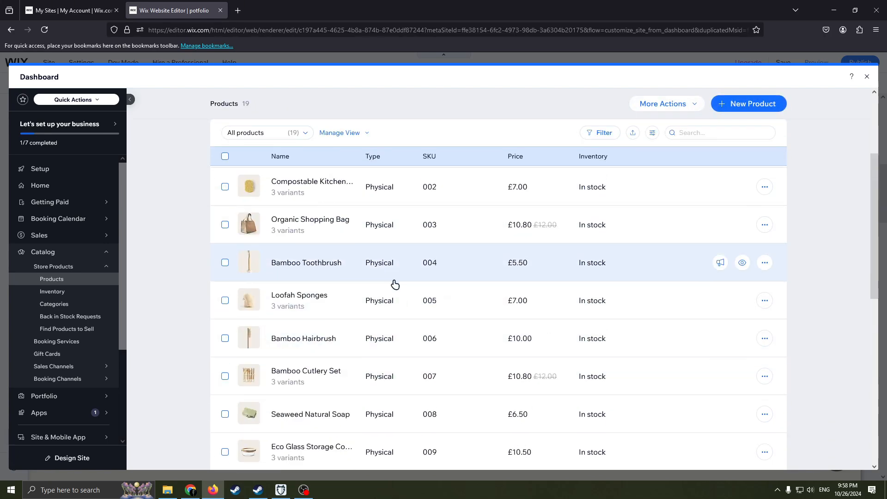
{"action": "scroll", "coordinate": [395, 284], "scroll_direction": "up", "scroll_amount": 3}
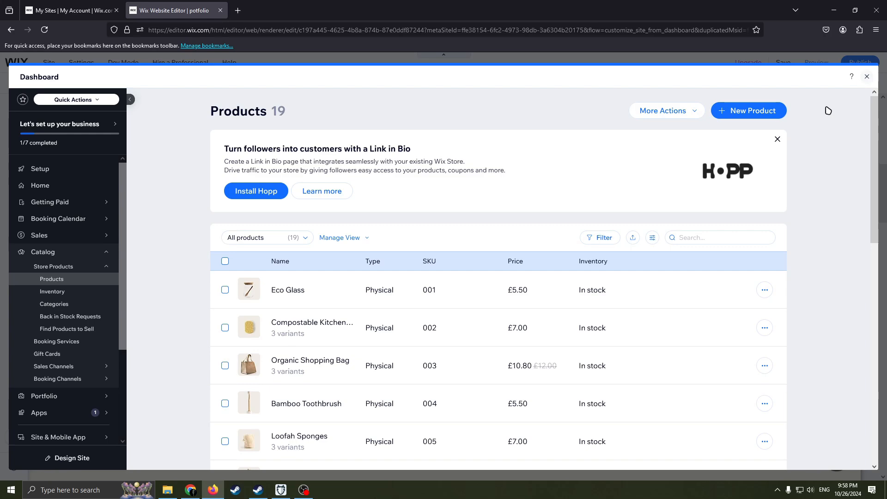
{"action": "left_click", "coordinate": [867, 77]}
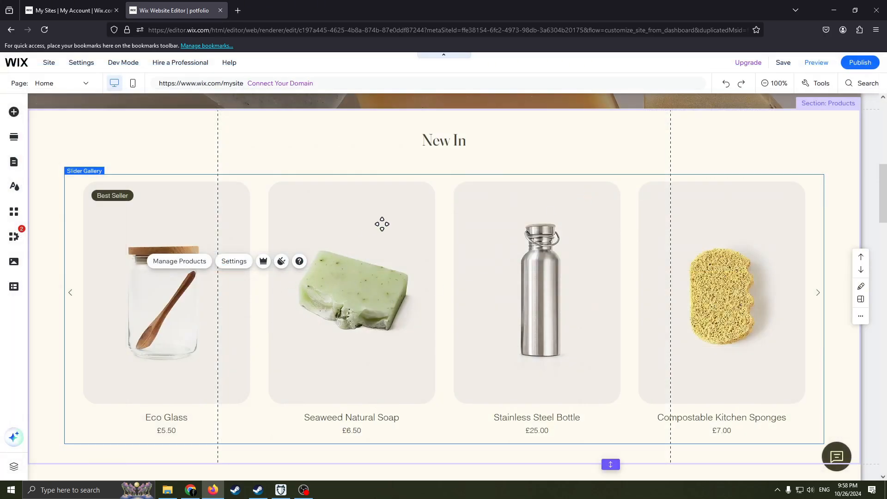
Step: Look at the available actions for the cart icon in the Home page header, then dismiss them
{"action": "scroll", "coordinate": [382, 224], "scroll_direction": "up", "scroll_amount": 8}
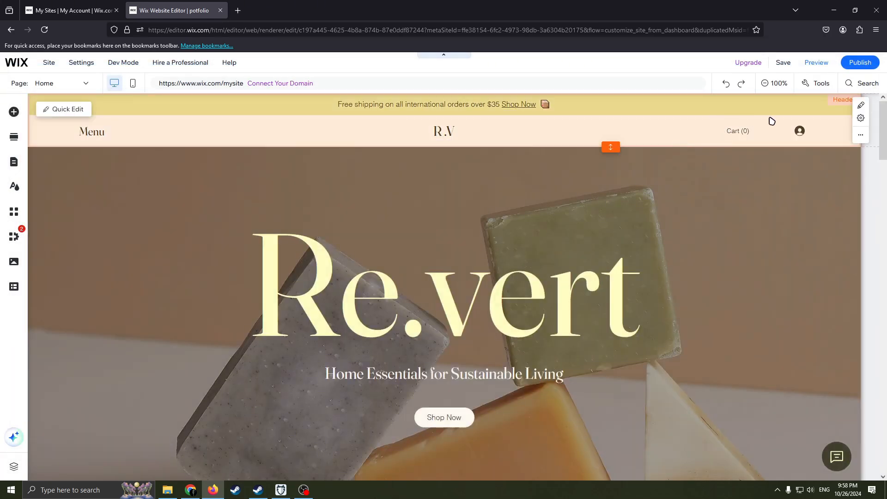
{"action": "right_click", "coordinate": [656, 128]}
{"action": "left_click", "coordinate": [699, 134]}
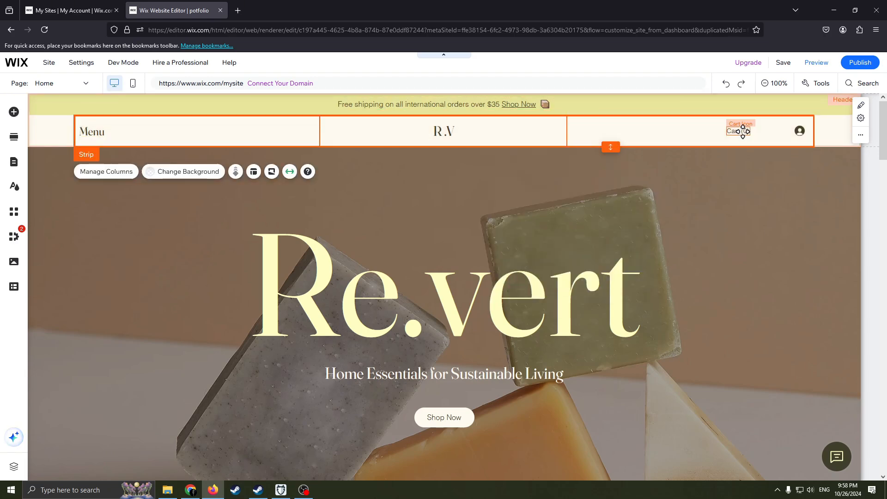
{"action": "left_click", "coordinate": [738, 131]}
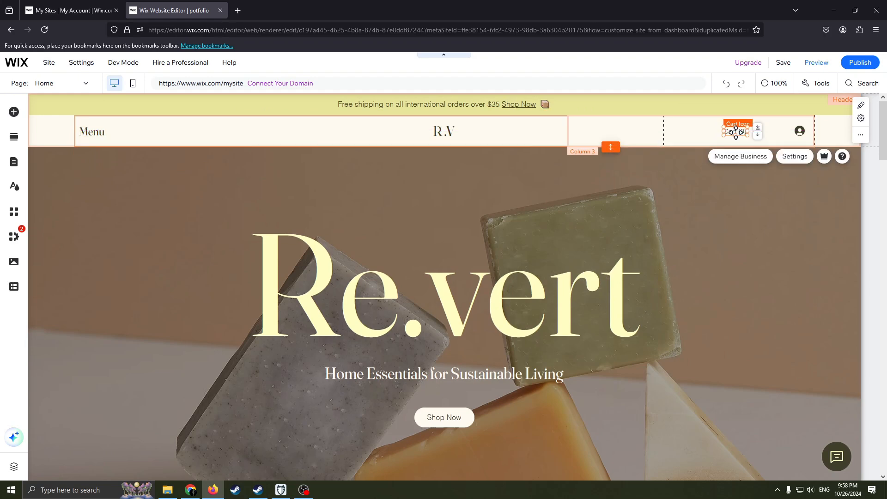
{"action": "right_click", "coordinate": [736, 133]}
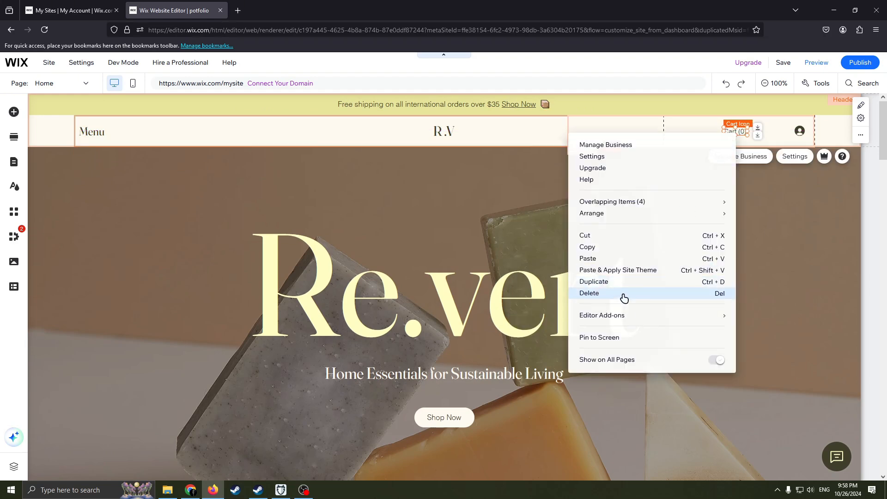
{"action": "left_click", "coordinate": [684, 129]}
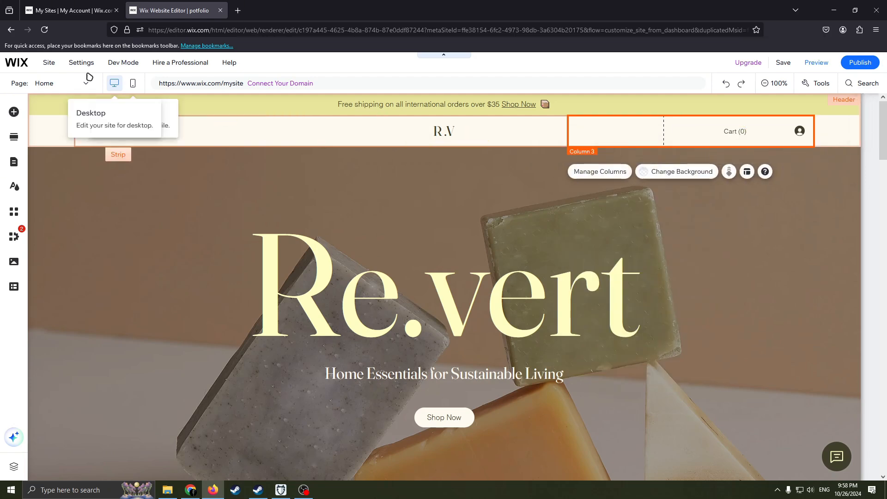
Step: Browse the text, image, button and decorative elements that can be added to the site, then close the choices
{"action": "left_click", "coordinate": [14, 112]}
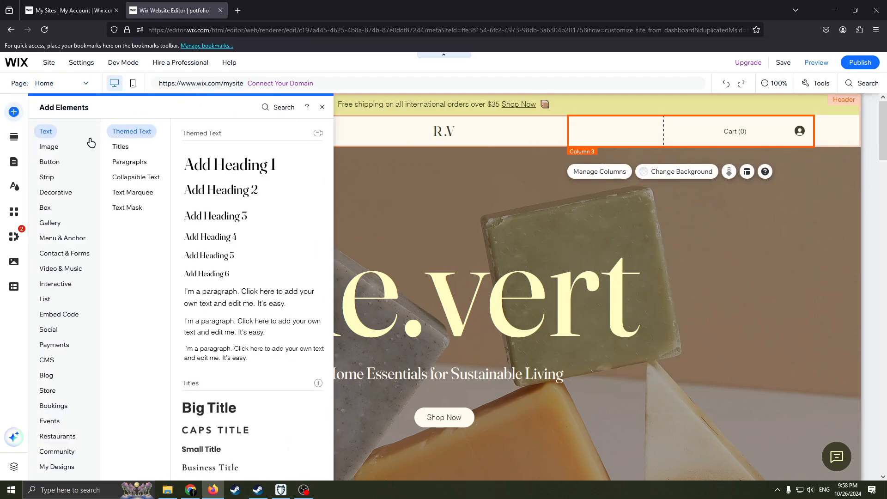
{"action": "left_click", "coordinate": [48, 146]}
{"action": "left_click", "coordinate": [58, 166]}
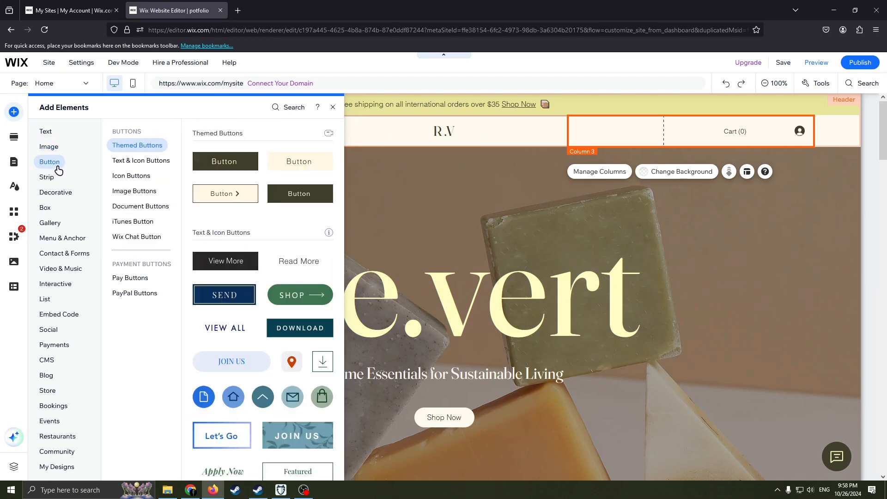
{"action": "mouse_move", "coordinate": [51, 193]}
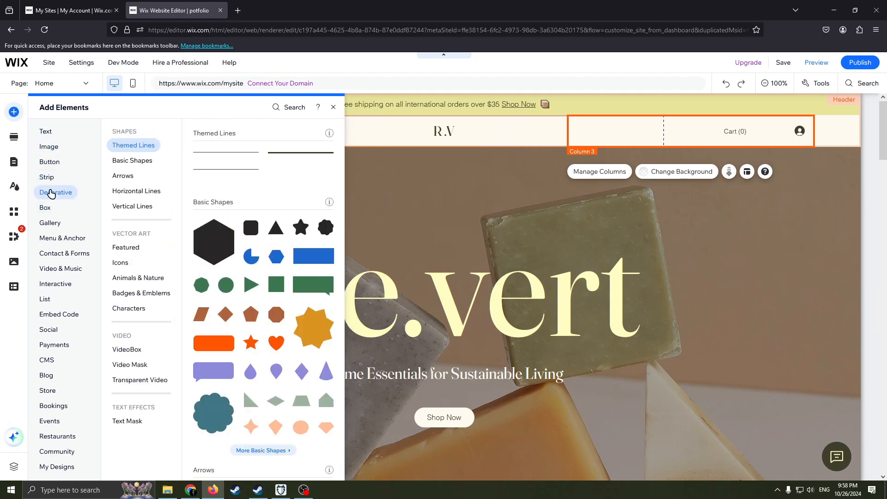
{"action": "scroll", "coordinate": [258, 241], "scroll_direction": "down", "scroll_amount": 1}
{"action": "scroll", "coordinate": [258, 240], "scroll_direction": "down", "scroll_amount": 3}
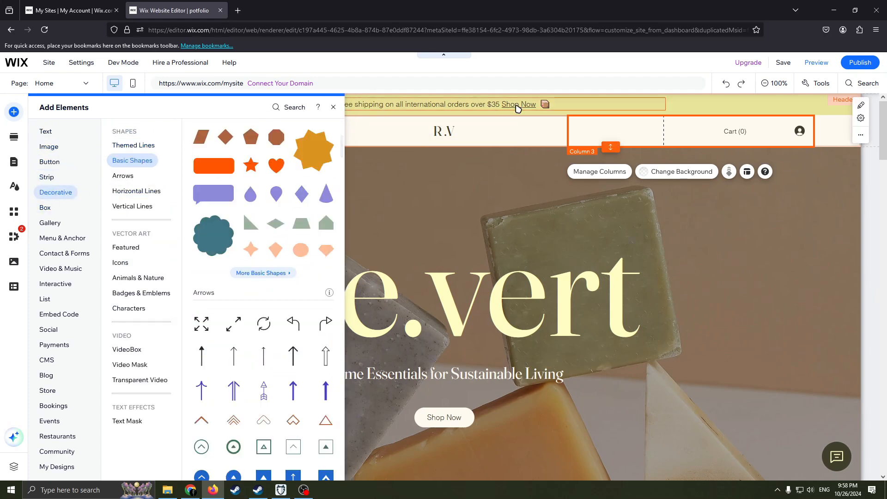
{"action": "left_click", "coordinate": [486, 158]}
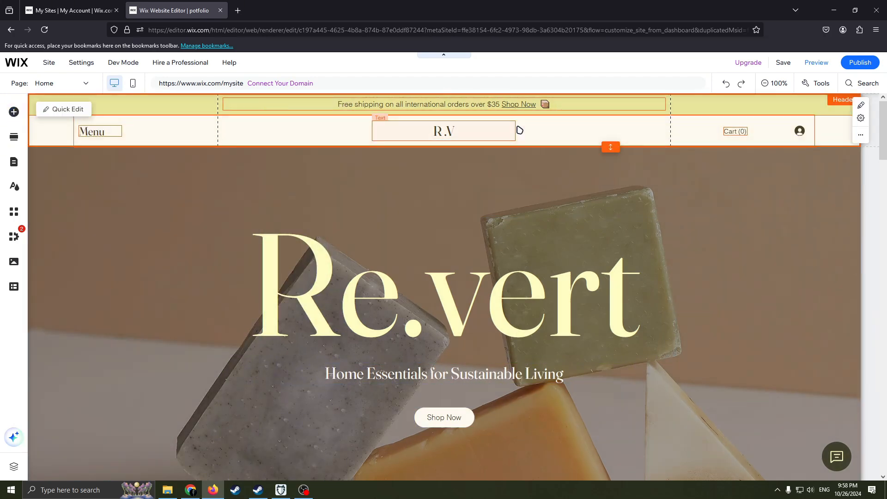
Step: Add a black hexagon from the decorative basic shapes to the header, beside the Menu text
{"action": "left_click", "coordinate": [14, 112]}
{"action": "scroll", "coordinate": [264, 318], "scroll_direction": "down", "scroll_amount": 6}
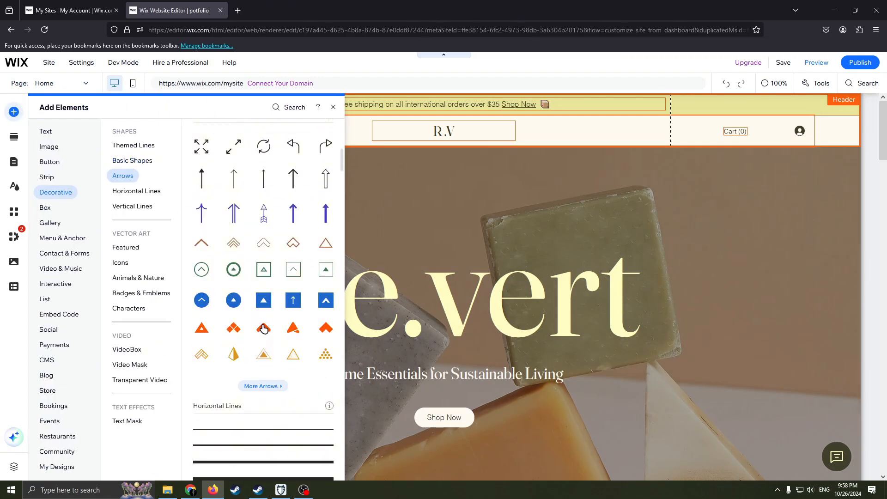
{"action": "scroll", "coordinate": [264, 319], "scroll_direction": "down", "scroll_amount": 8}
{"action": "scroll", "coordinate": [258, 326], "scroll_direction": "up", "scroll_amount": 11}
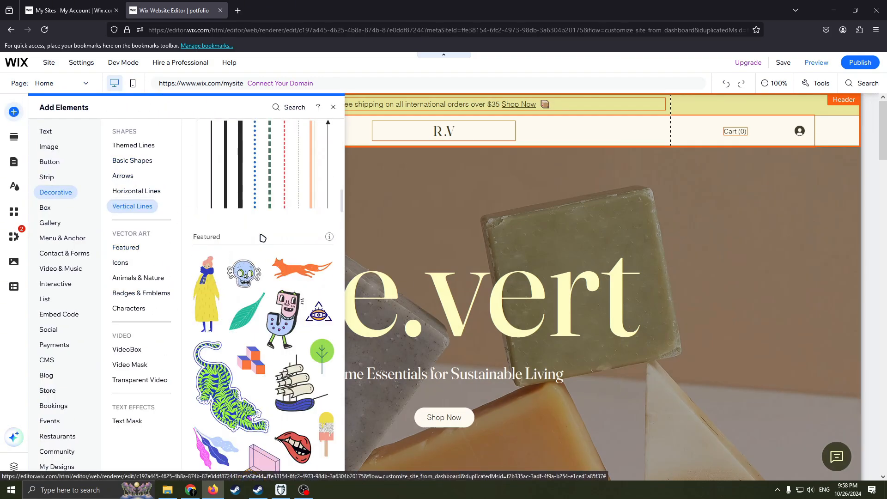
{"action": "scroll", "coordinate": [258, 240], "scroll_direction": "up", "scroll_amount": 5}
{"action": "scroll", "coordinate": [277, 268], "scroll_direction": "down", "scroll_amount": 3}
{"action": "scroll", "coordinate": [296, 296], "scroll_direction": "up", "scroll_amount": 5}
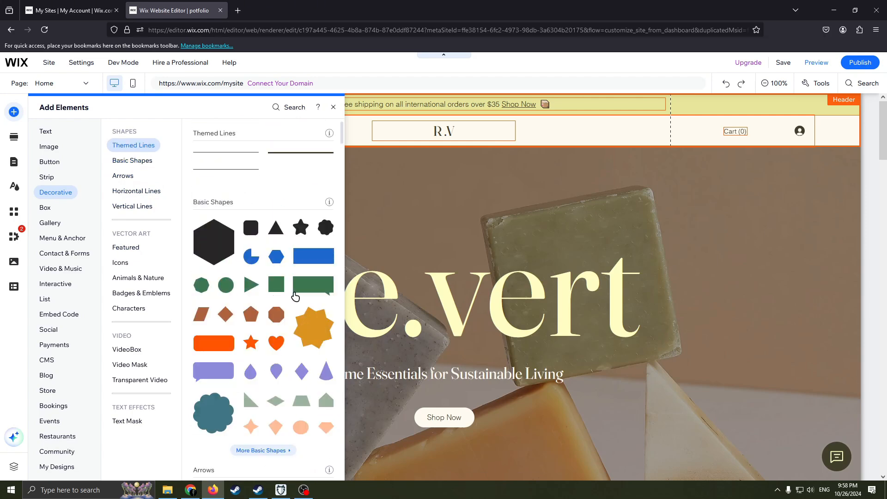
{"action": "left_click_drag", "start_coordinate": [216, 251], "coordinate": [171, 129]}
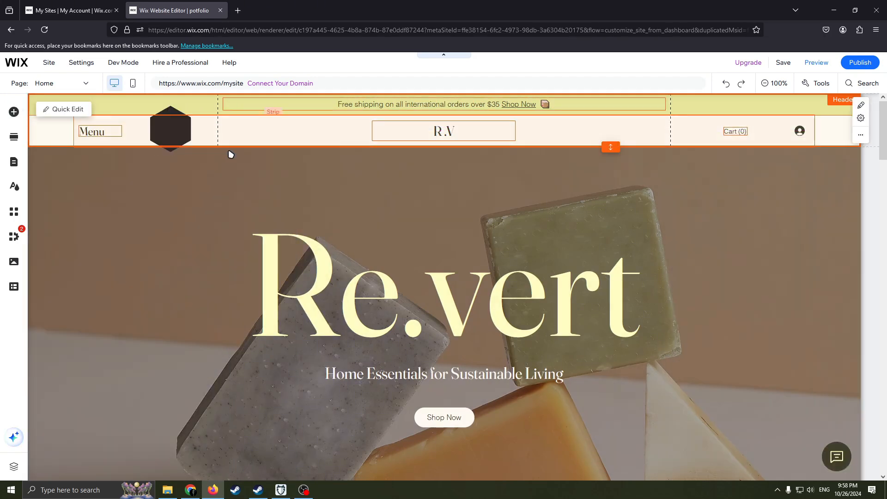
{"action": "left_click", "coordinate": [149, 121]}
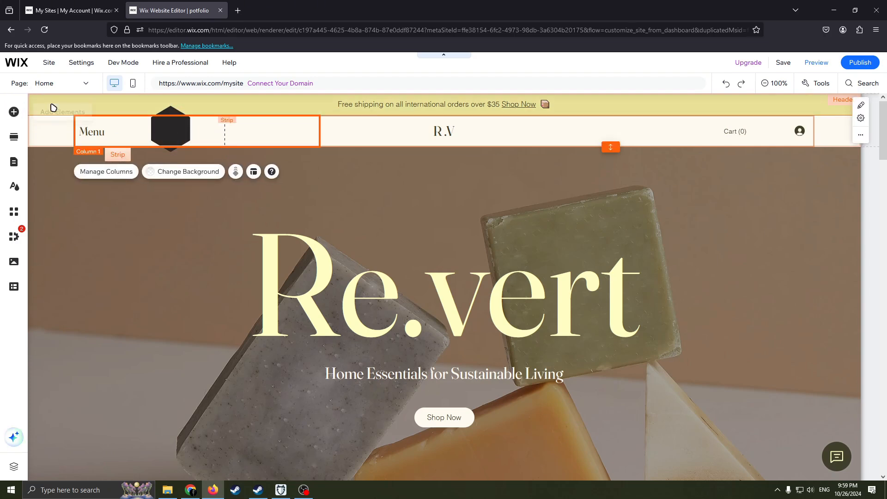
Step: Add a Business Title text element to the Welcome section, just above the Re.vert heading
{"action": "left_click", "coordinate": [14, 111]}
{"action": "left_click", "coordinate": [48, 133]}
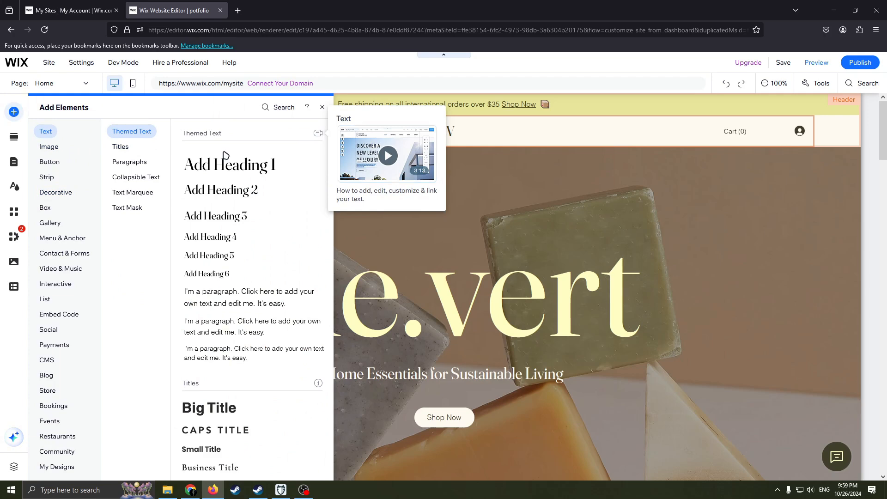
{"action": "scroll", "coordinate": [201, 323], "scroll_direction": "down", "scroll_amount": 4}
{"action": "left_click_drag", "start_coordinate": [211, 294], "coordinate": [335, 217]}
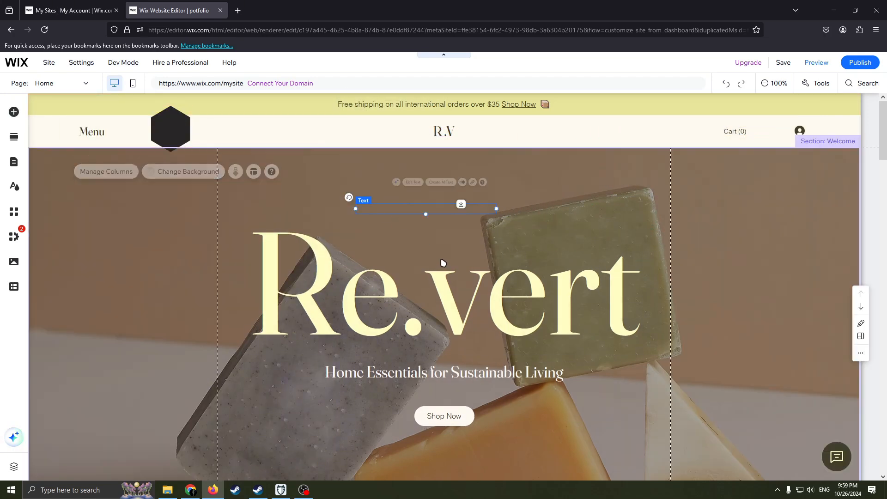
Step: Replace the new title's text above the Re.vert heading with "My portfolio" and finish editing it
{"action": "double_click", "coordinate": [412, 208]}
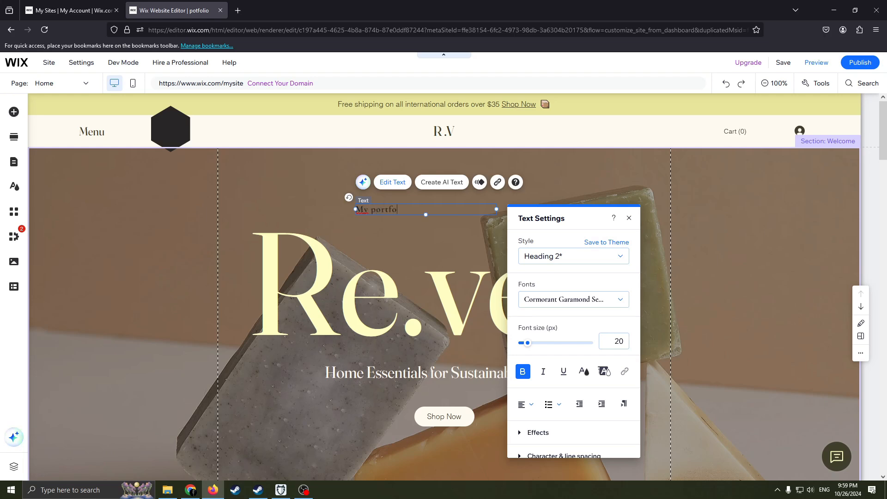
{"action": "key", "text": "Return"}
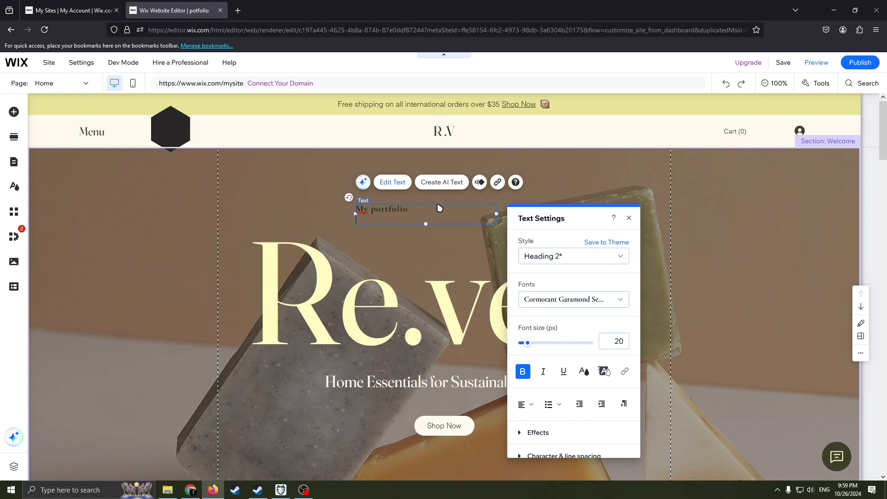
{"action": "left_click", "coordinate": [441, 244]}
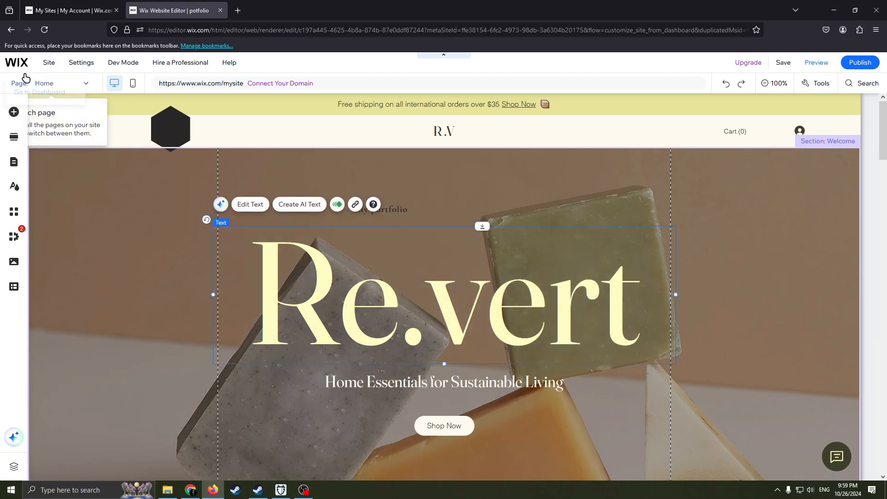
Step: Look over the New In products section and its available section actions, then select its slider gallery
{"action": "scroll", "coordinate": [317, 306], "scroll_direction": "down", "scroll_amount": 10}
{"action": "scroll", "coordinate": [489, 257], "scroll_direction": "up", "scroll_amount": 4}
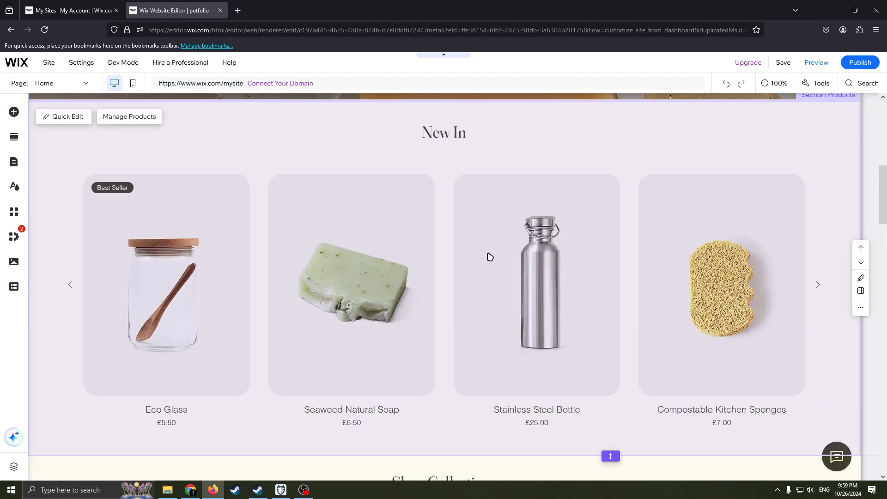
{"action": "scroll", "coordinate": [457, 281], "scroll_direction": "down", "scroll_amount": 2}
{"action": "scroll", "coordinate": [410, 262], "scroll_direction": "up", "scroll_amount": 2}
{"action": "scroll", "coordinate": [422, 267], "scroll_direction": "down", "scroll_amount": 5}
{"action": "scroll", "coordinate": [421, 267], "scroll_direction": "up", "scroll_amount": 5}
{"action": "right_click", "coordinate": [375, 249]}
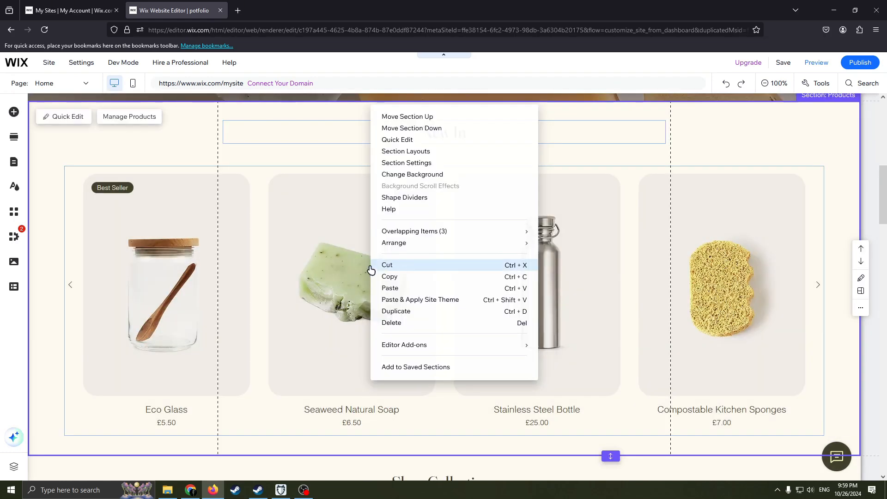
{"action": "left_click", "coordinate": [298, 240]}
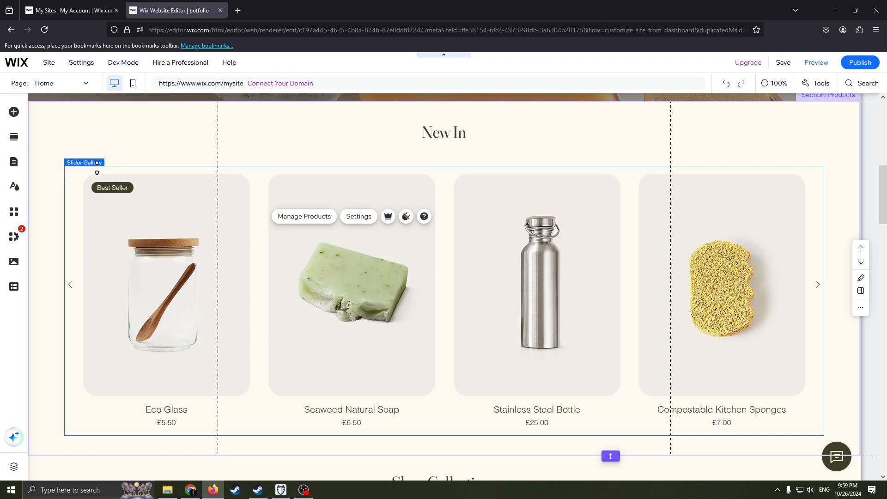
Step: Review the Home page down to the Weekend Sale section, then view the whole layout at 50% zoom
{"action": "scroll", "coordinate": [229, 248], "scroll_direction": "down", "scroll_amount": 1}
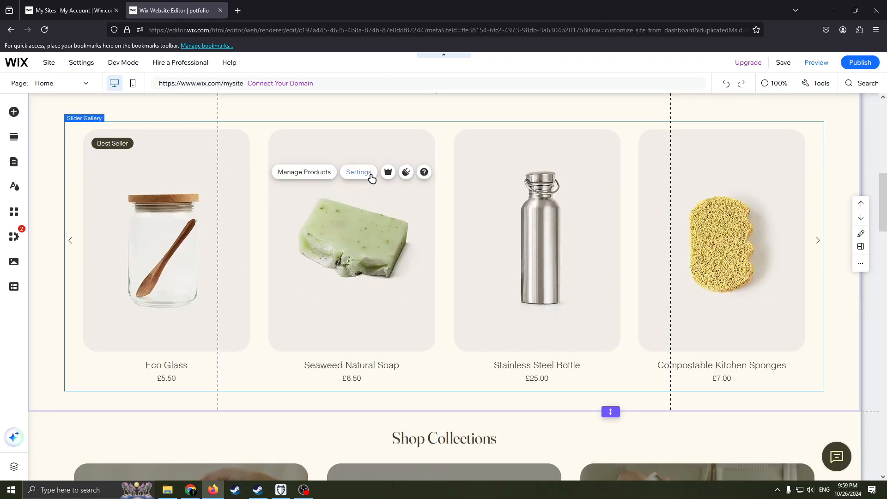
{"action": "scroll", "coordinate": [124, 251], "scroll_direction": "down", "scroll_amount": 4}
{"action": "scroll", "coordinate": [420, 253], "scroll_direction": "down", "scroll_amount": 10}
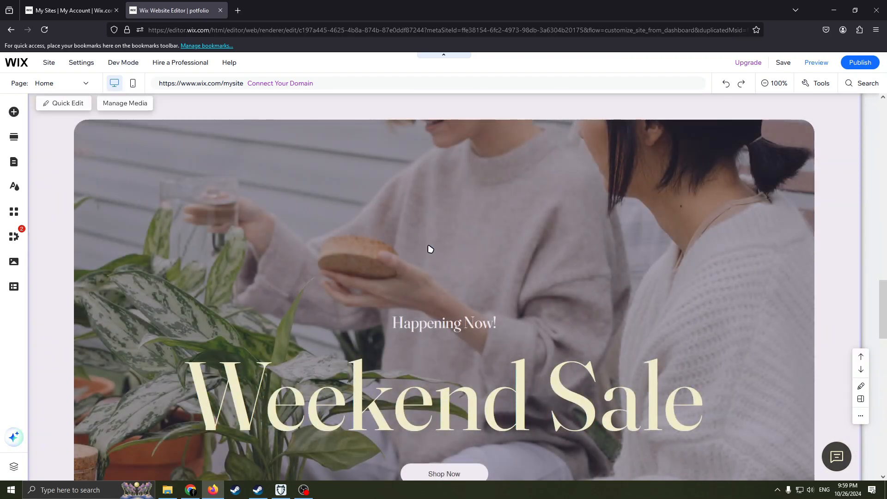
{"action": "scroll", "coordinate": [492, 240], "scroll_direction": "down", "scroll_amount": 5}
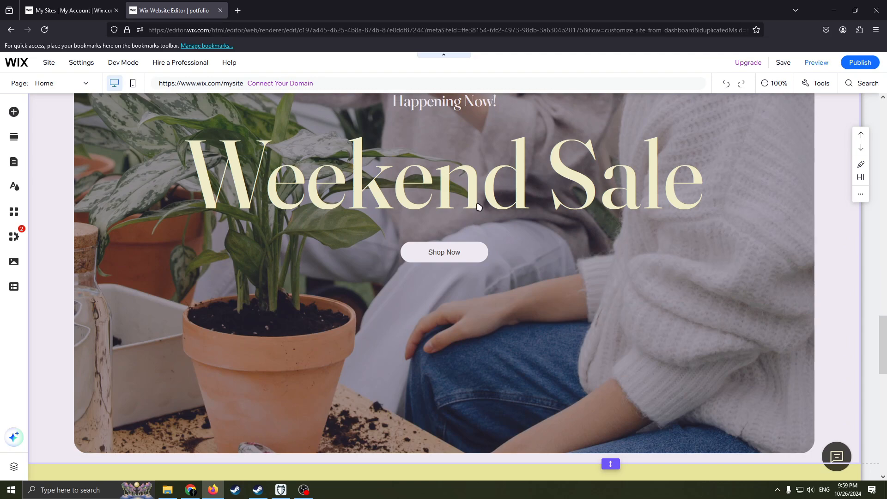
{"action": "scroll", "coordinate": [476, 164], "scroll_direction": "up", "scroll_amount": 3}
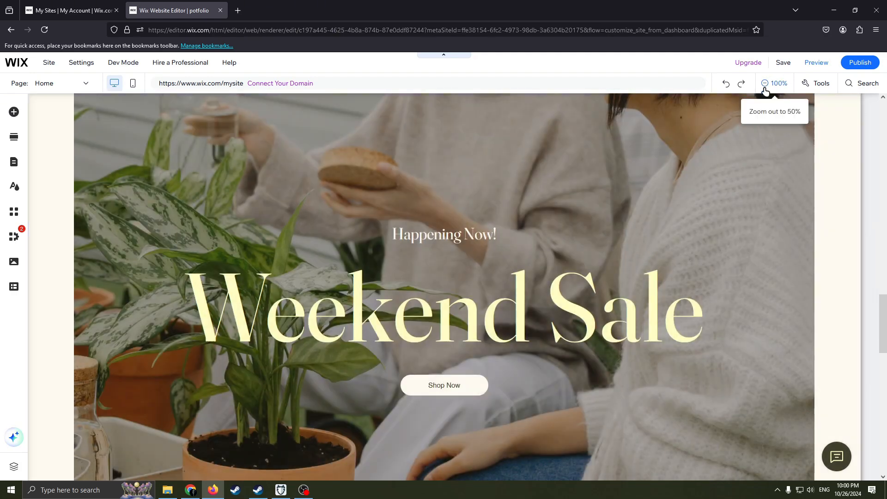
{"action": "left_click", "coordinate": [766, 85]}
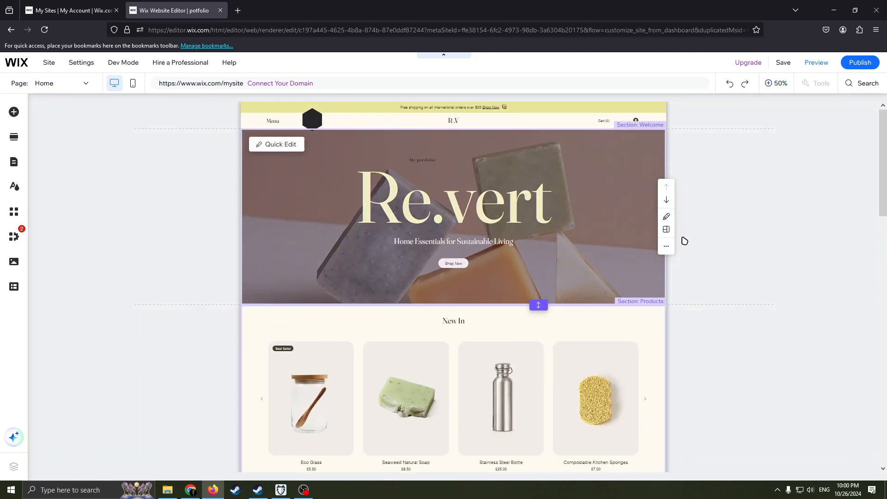